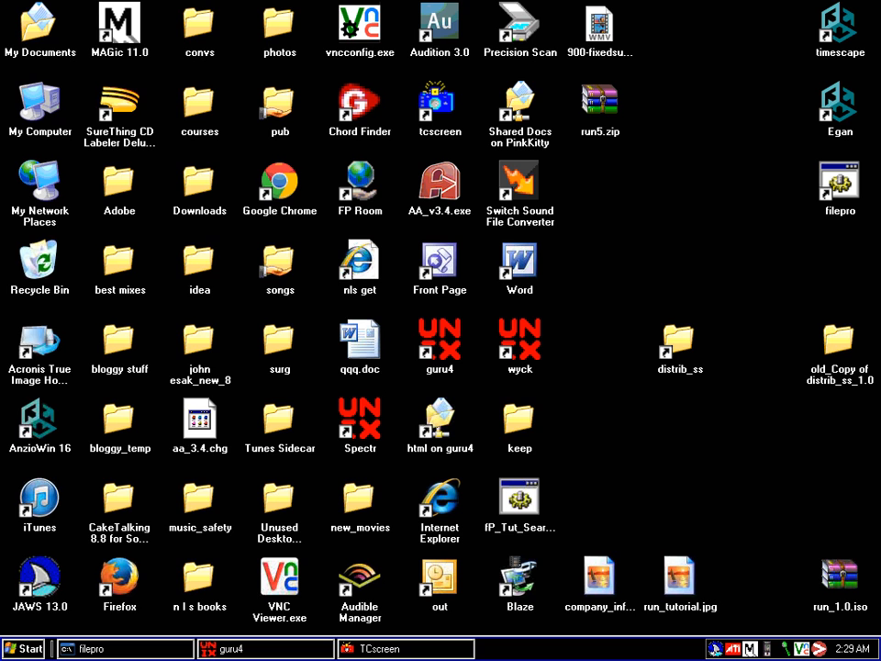
Switch to the filepro command prompt window and start filePro with the p command
key(alt+Tab)
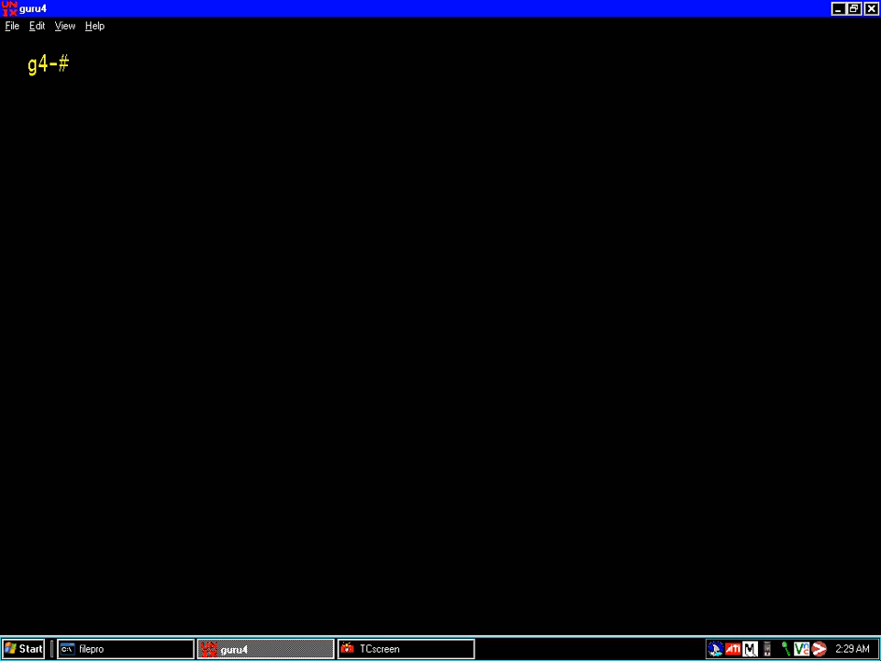
key(alt+Tab)
key(alt+Tab)
key(alt+Tab)
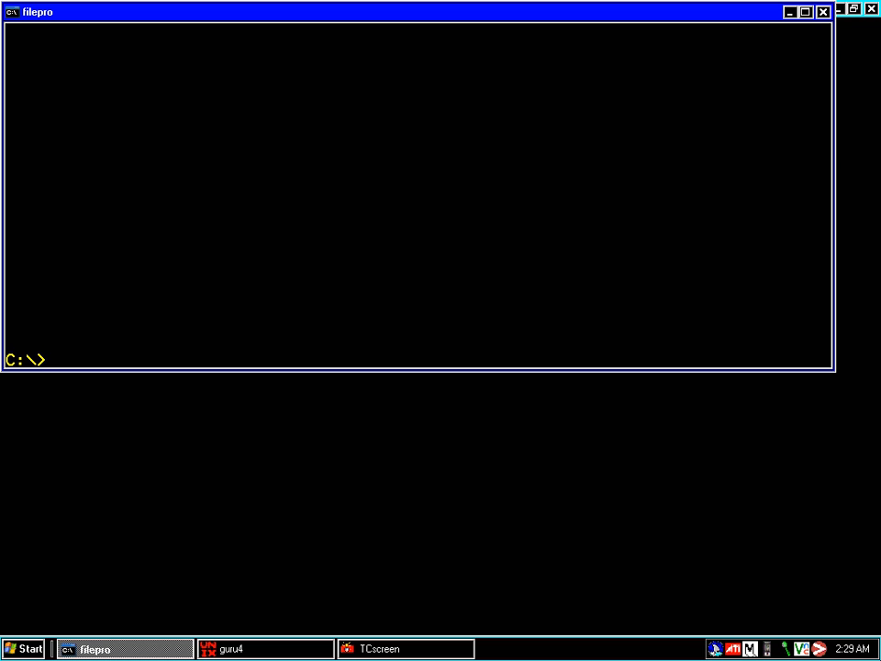
text(p)
key(Return)
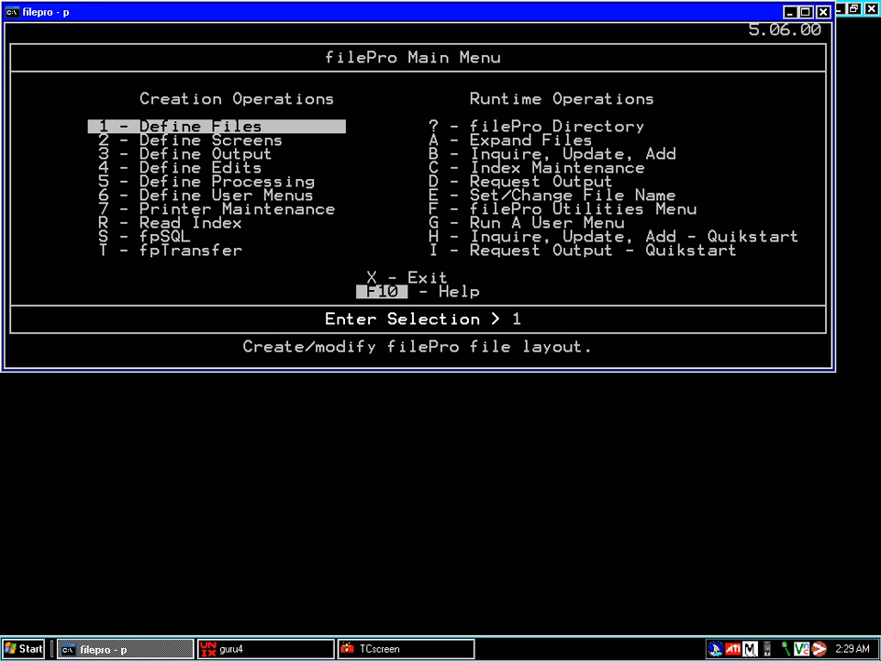
Switch to the guru4 Unix terminal, start filePro with the p command, and open Define Files
key(alt+Tab)
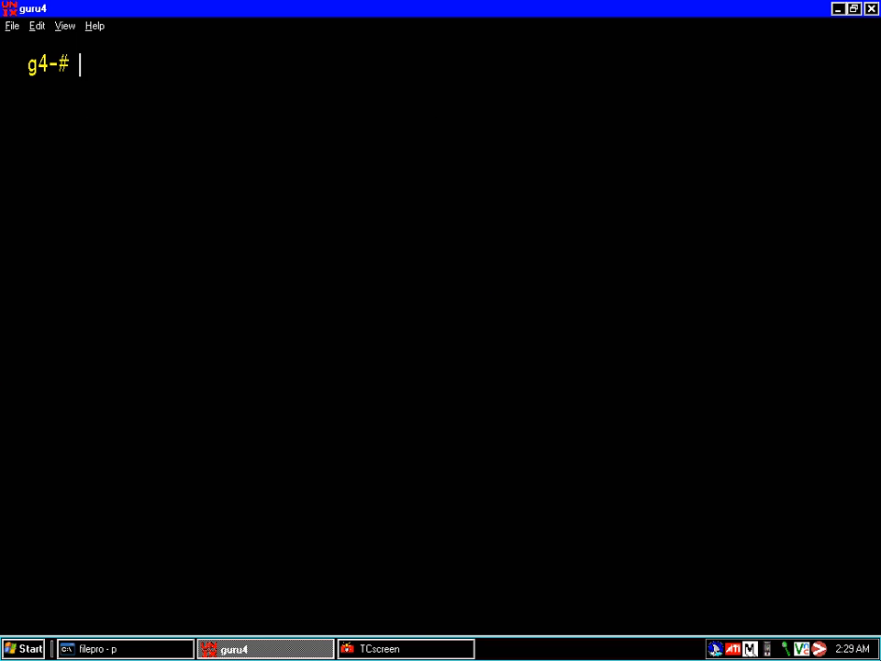
text(p)
key(Return)
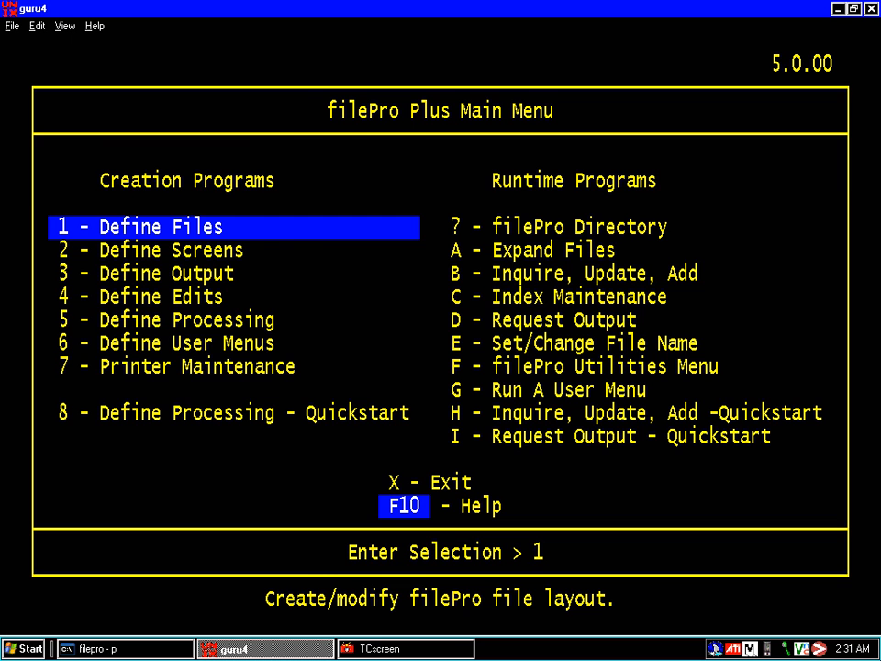
key(Return)
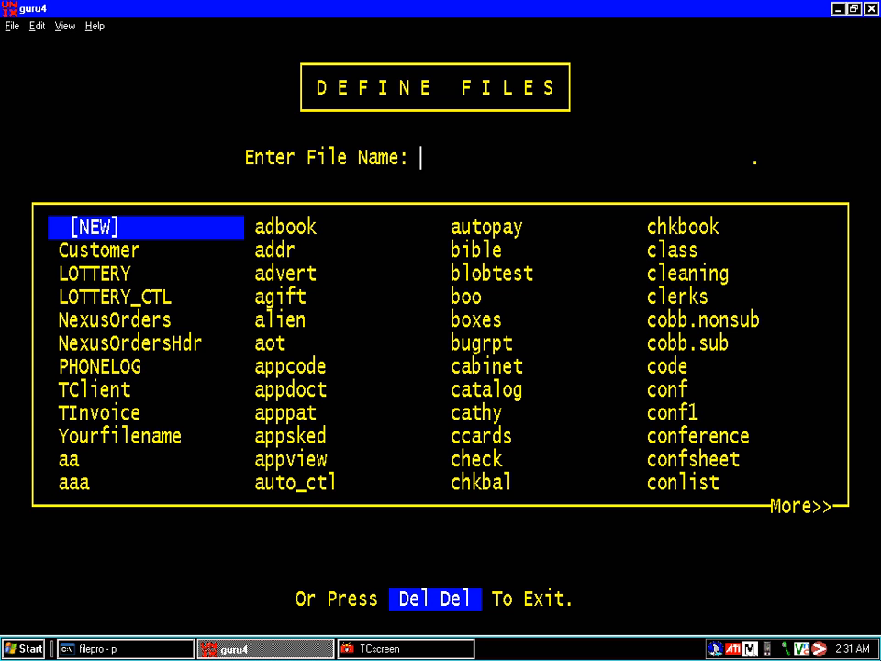
Browse through the pages of existing file names in the Define Files list
key(Page_Down)
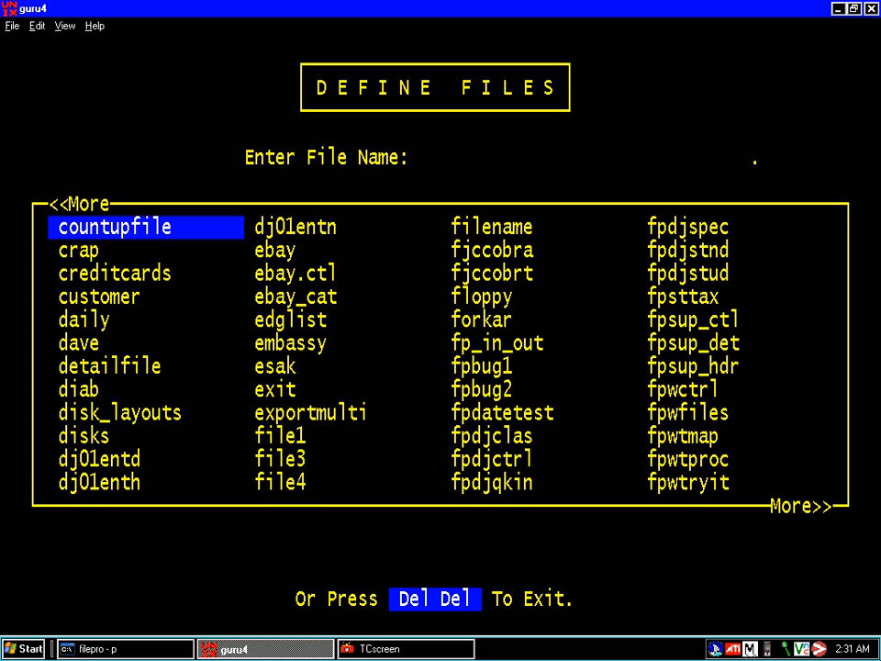
key(Page_Down)
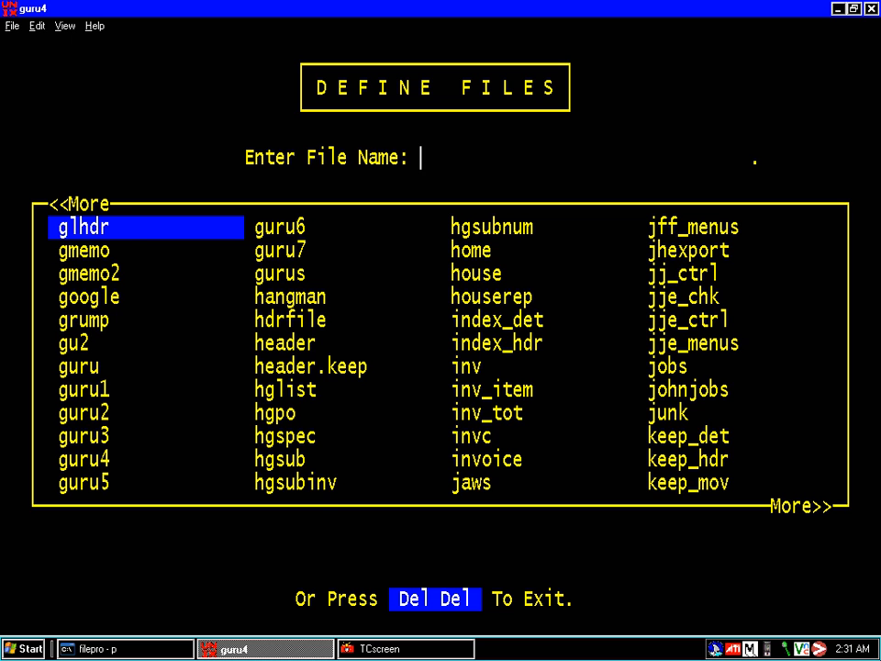
key(Page_Down)
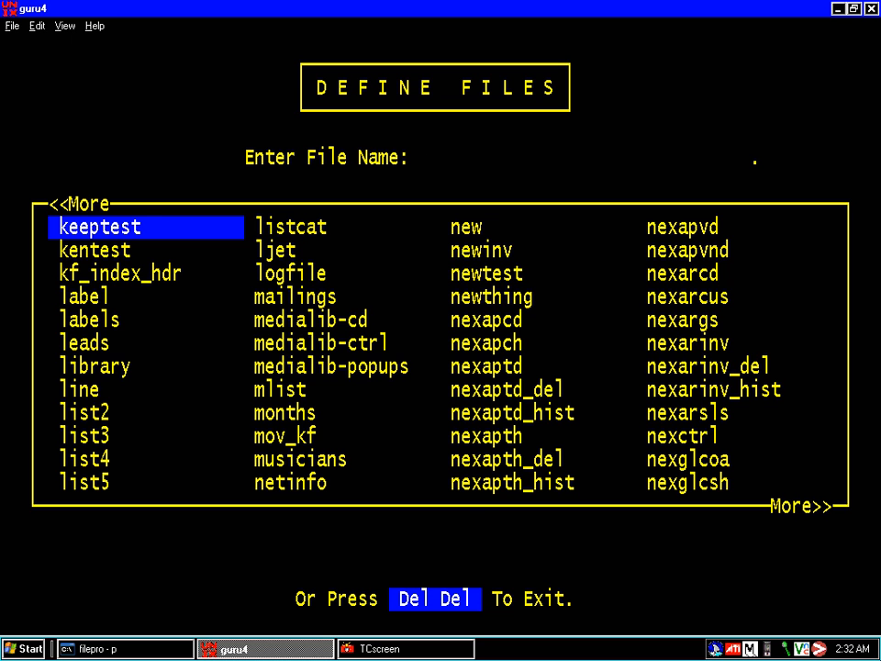
key(Page_Down)
key(Page_Down)
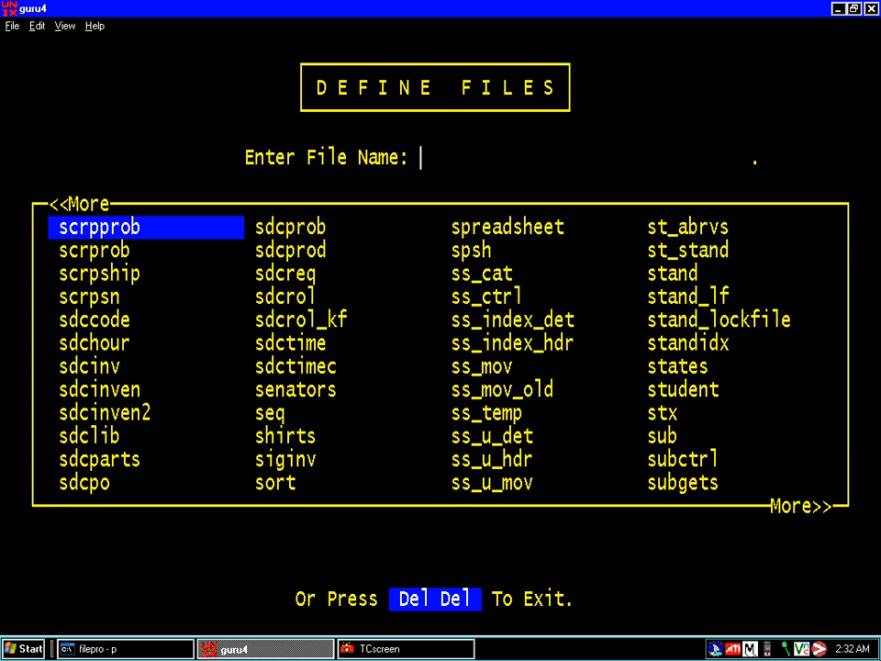
key(Page_Up)
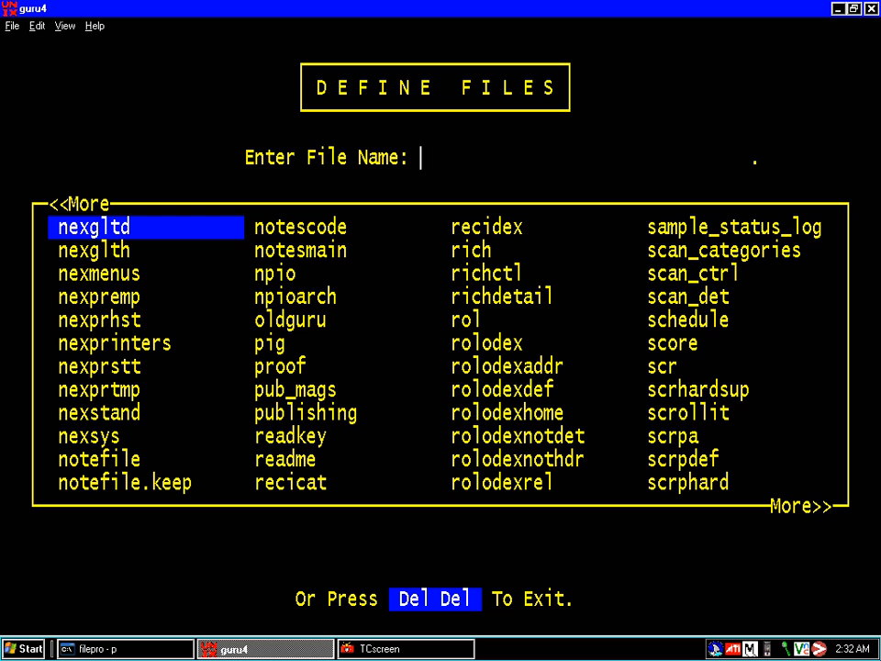
key(Page_Up)
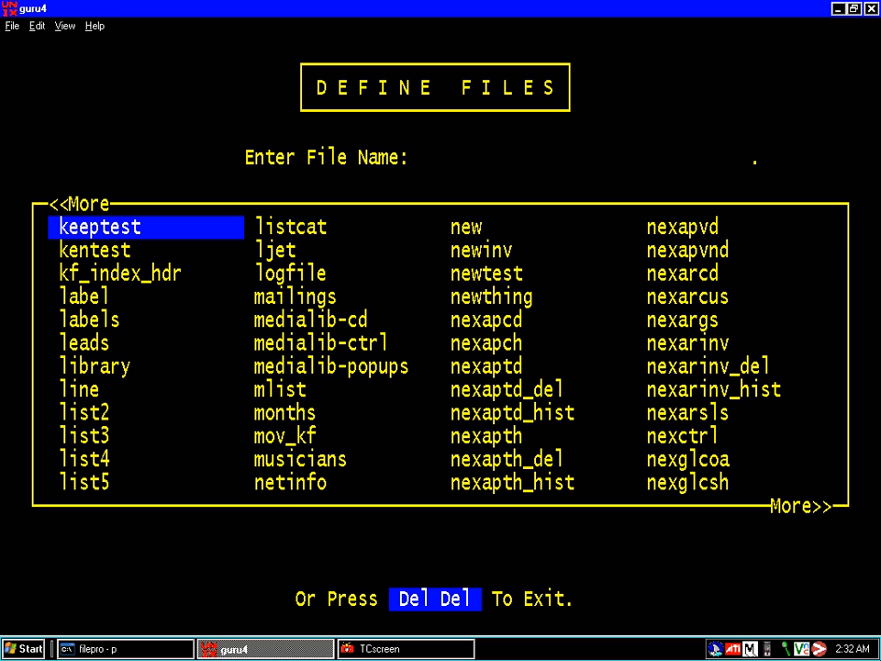
key(Page_Up)
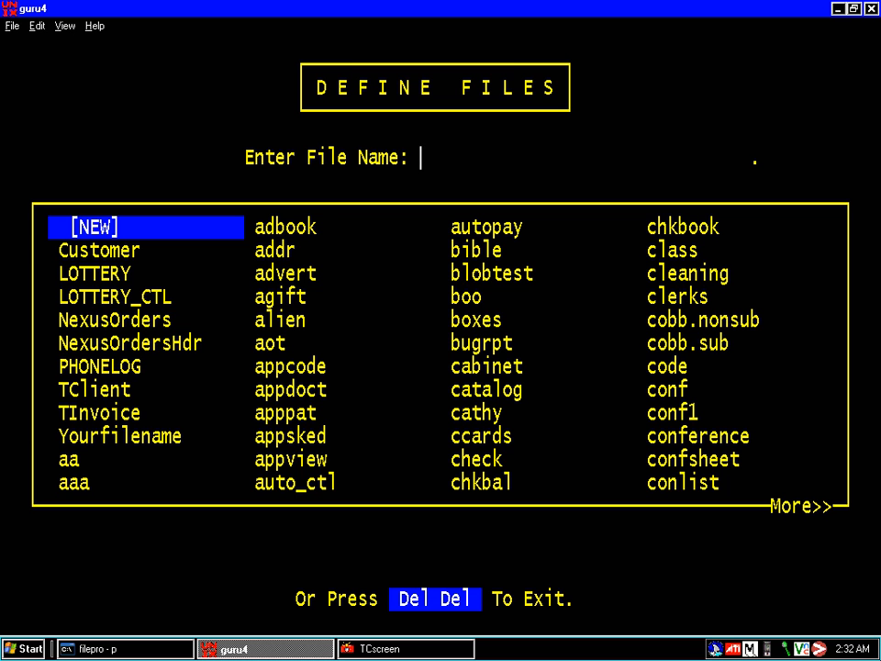
key(Down)
key(Down)
key(Down)
key(Up)
key(Up)
key(Up)
Create a new filePro-type file named vg_customers with no creation password
key(Return)
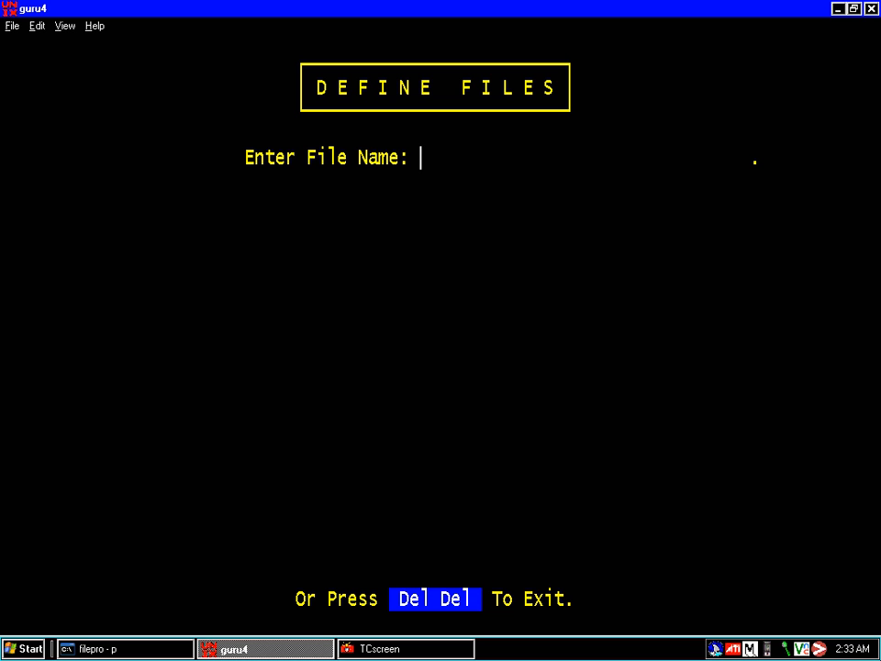
text(vg_)
text(cust)
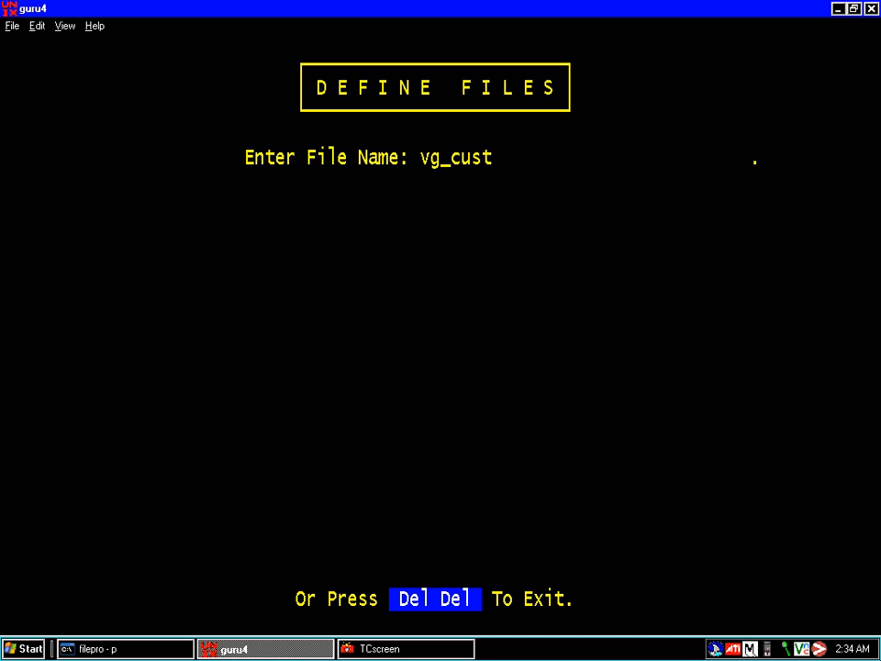
text(omers)
key(Return)
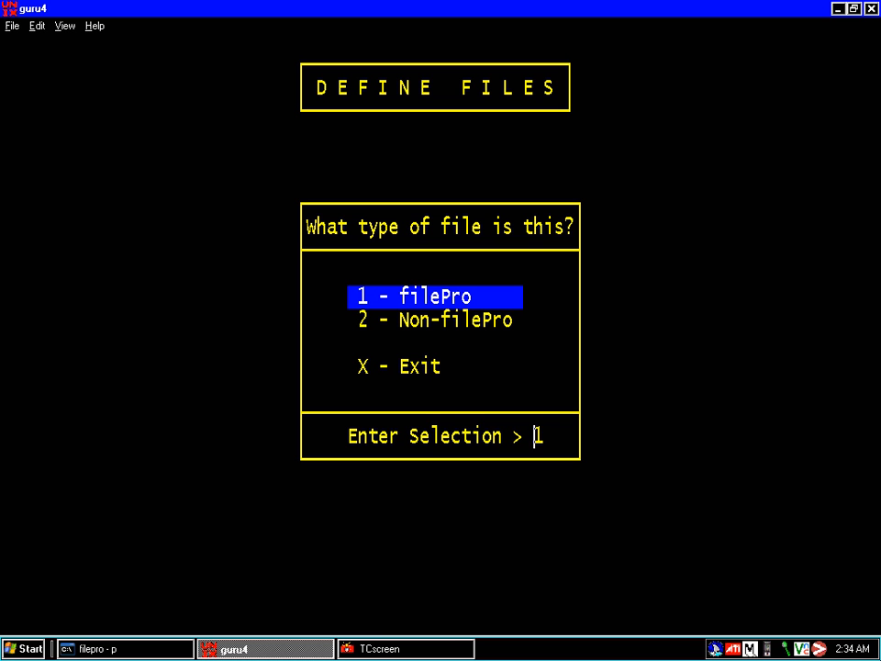
key(Return)
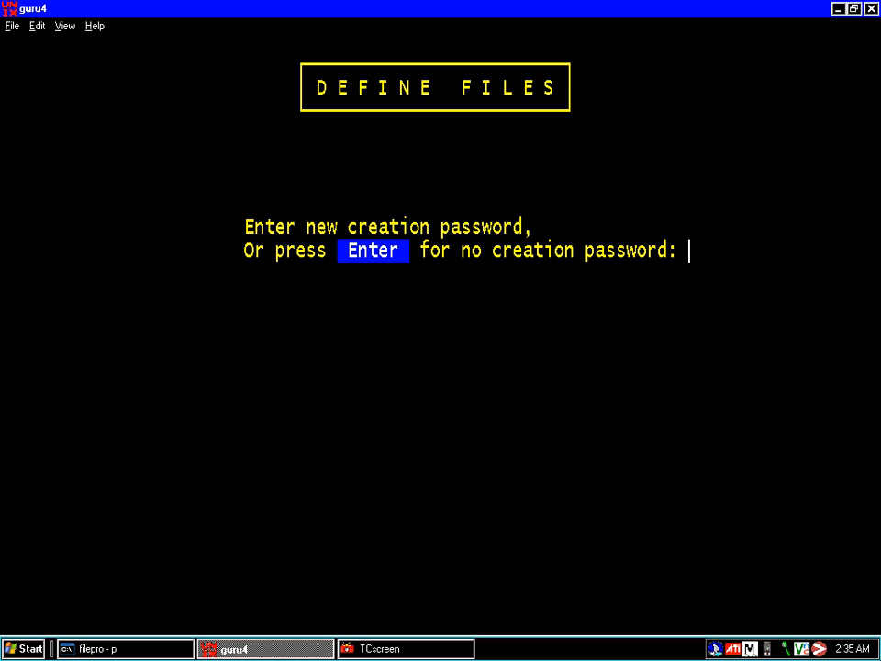
key(Return)
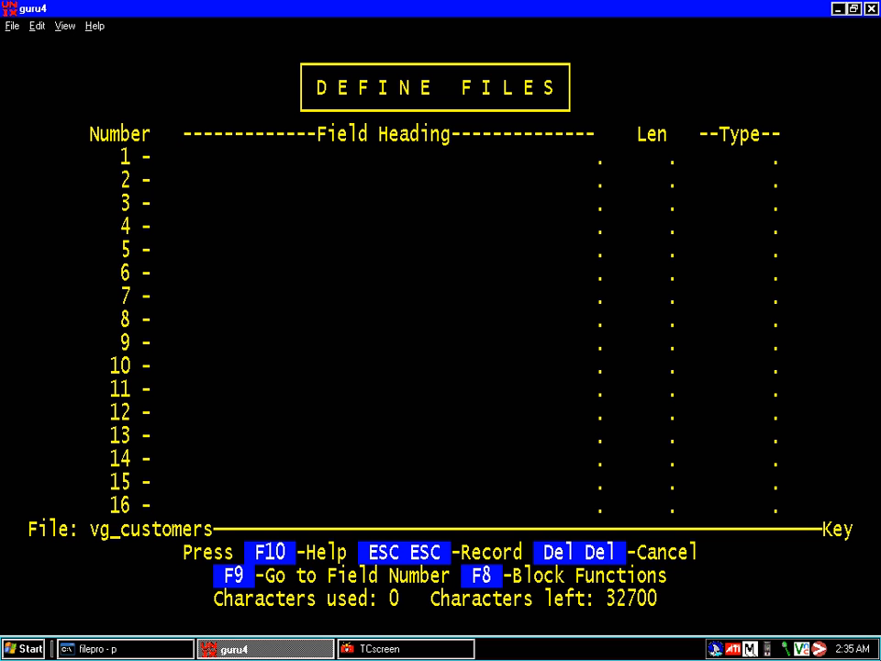
key(Return)
key(Return)
key(Return)
key(shift+Tab)
key(Right)
key(Right)
key(Right)
key(Right)
key(Right)
key(Right)
key(Right)
key(Right)
key(Right)
key(Right)
key(Right)
key(Right)
key(Right)
key(Right)
key(Return)
key(Right)
key(Right)
key(Return)
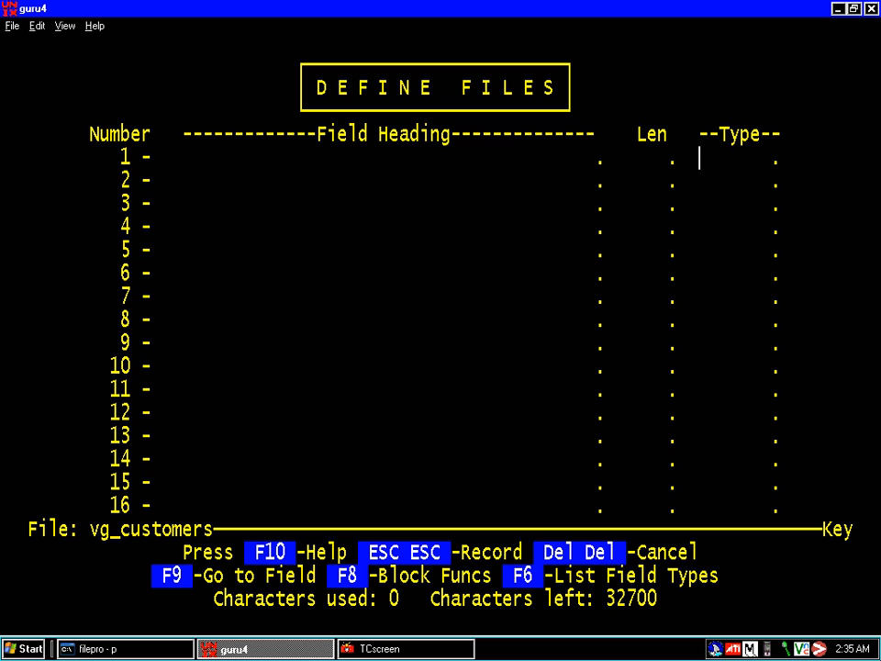
key(Left)
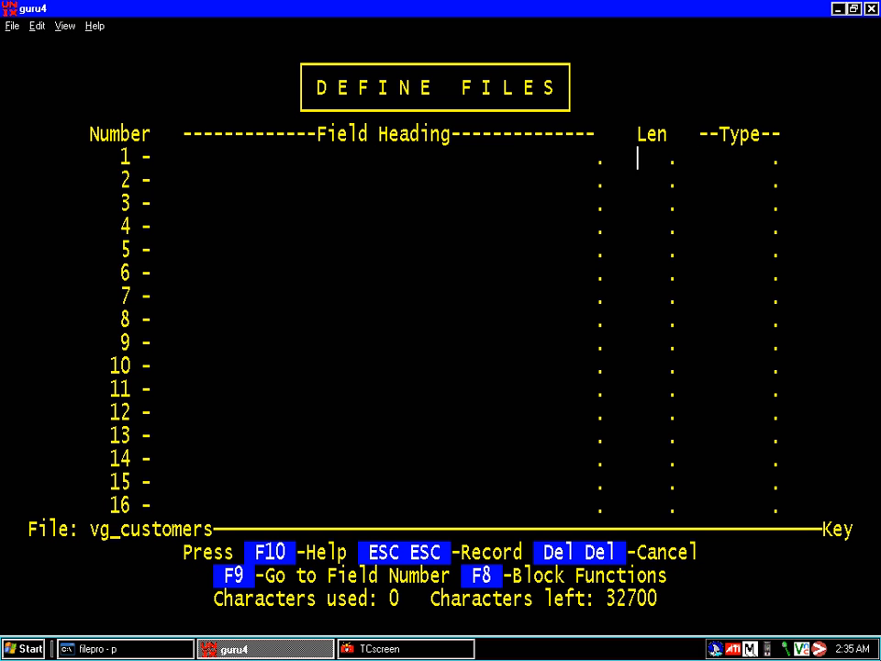
key(Left)
key(Down)
key(Down)
key(Down)
key(Up)
key(Up)
key(Up)
key(Up)
key(Up)
key(Up)
key(Up)
Define field 1 with the heading Name_First and length 10, leaving its type blank
text(Name_)
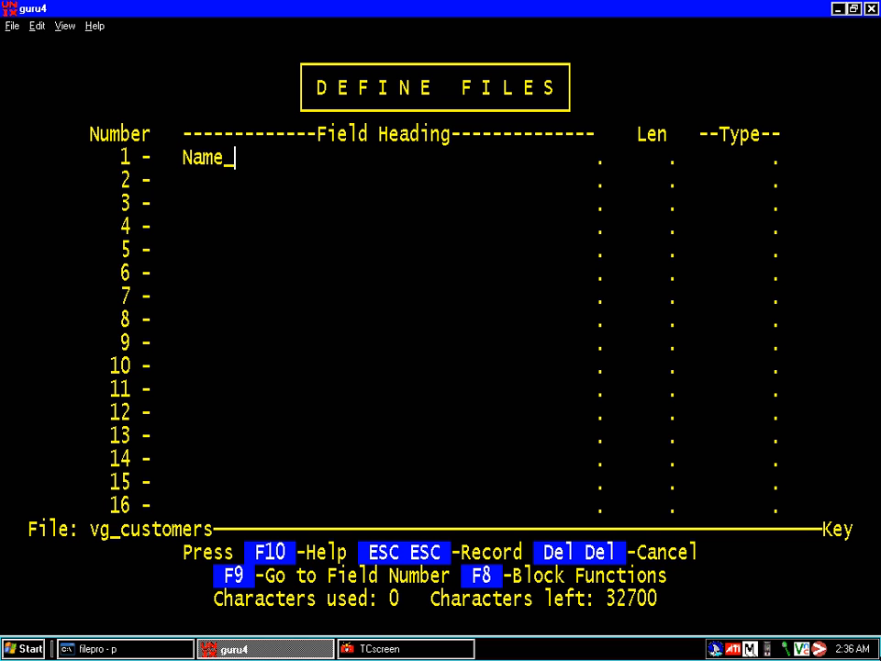
text(First . )
text(10)
key(Return)
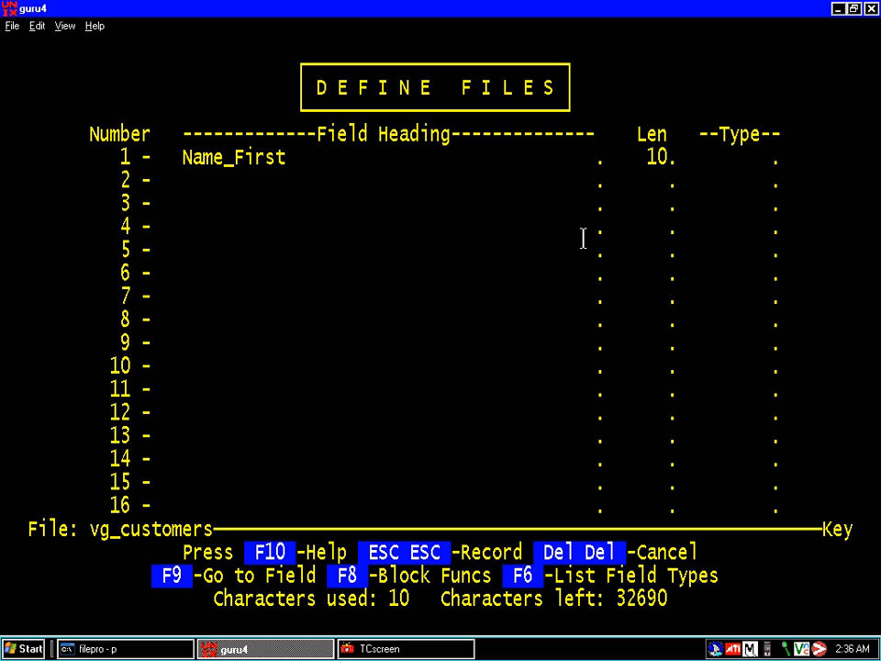
key(Return)
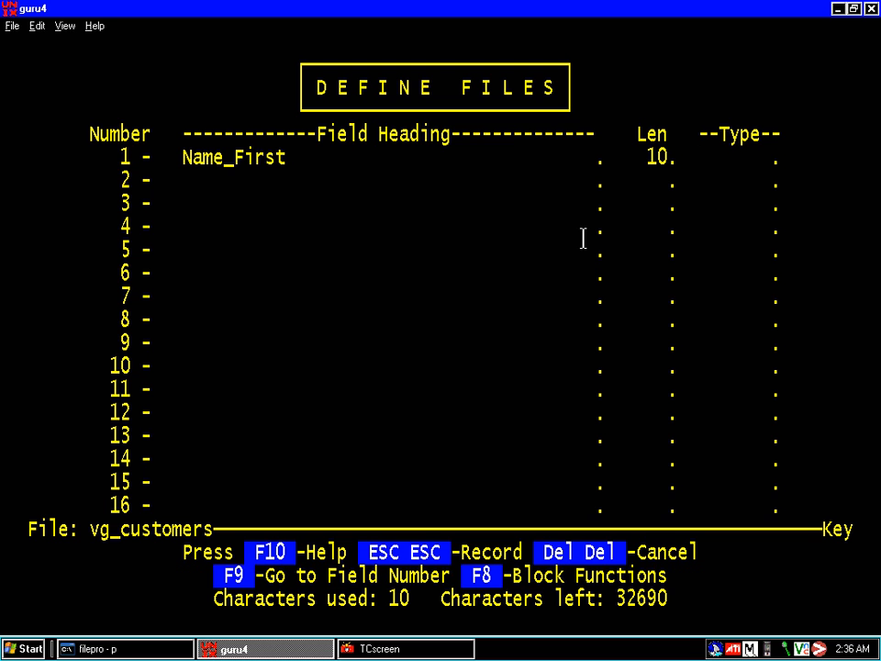
Define field 2 with the heading Name_Last and length 15, leaving its type blank
text(Name_Last )
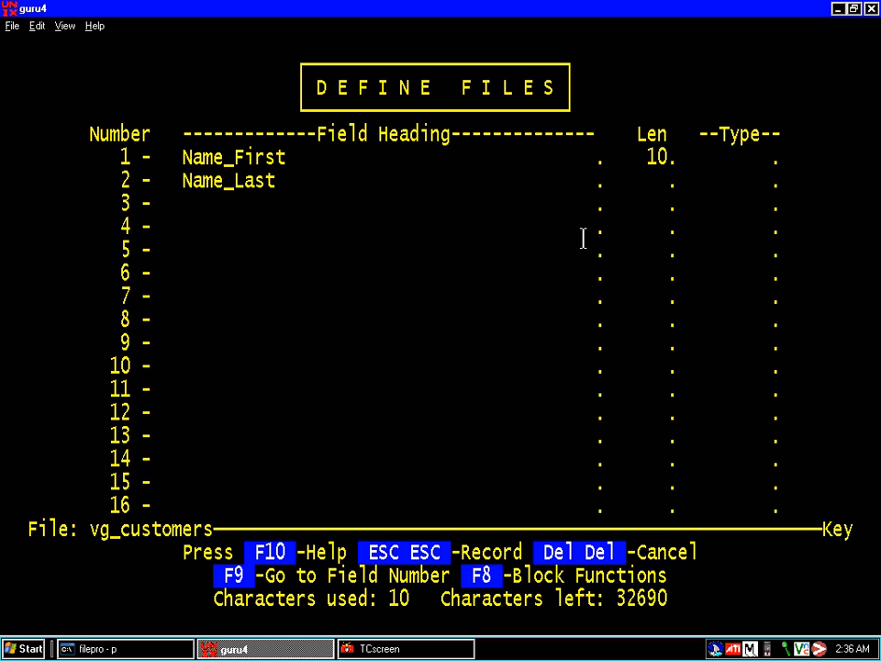
text(15)
key(Return)
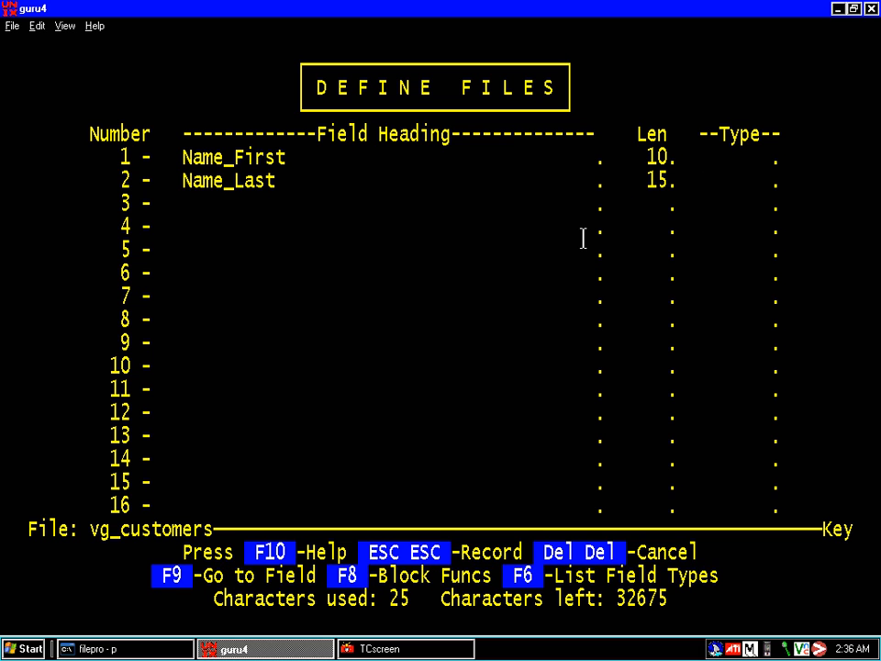
key(Return)
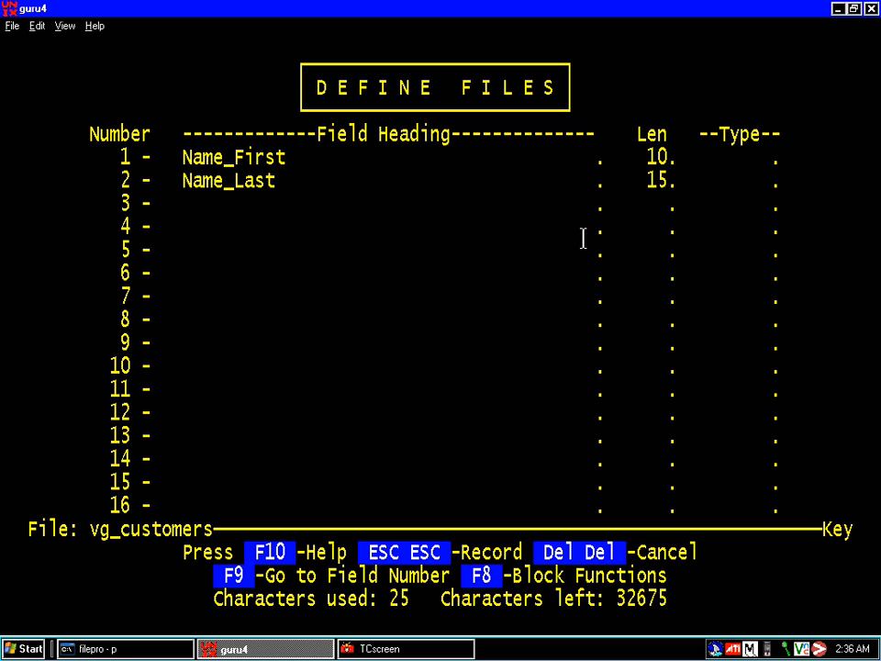
Define field 3 with the heading Company and length 30, leaving its type blank
text(Company)
key(Return)
text(30)
key(Return)
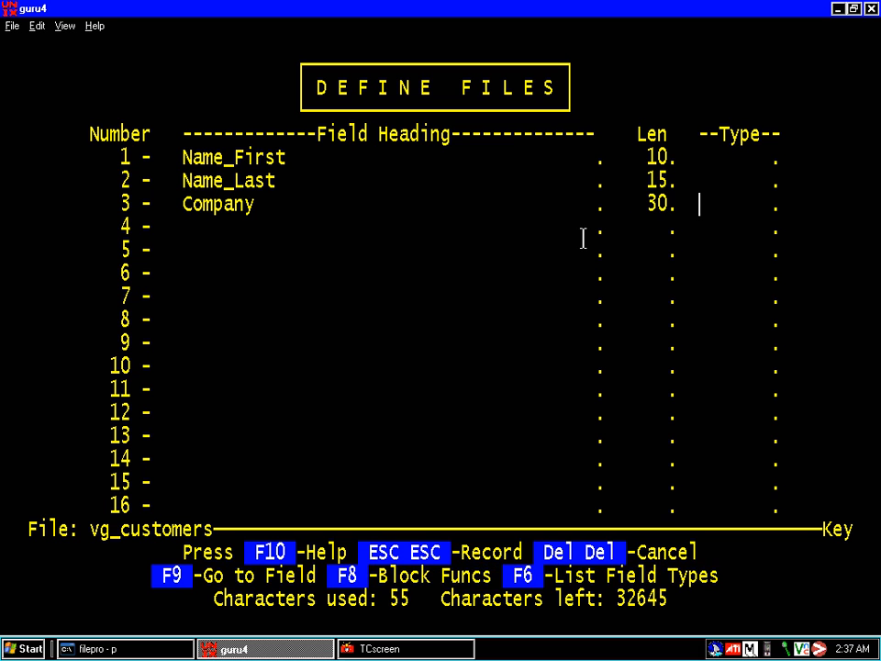
key(Return)
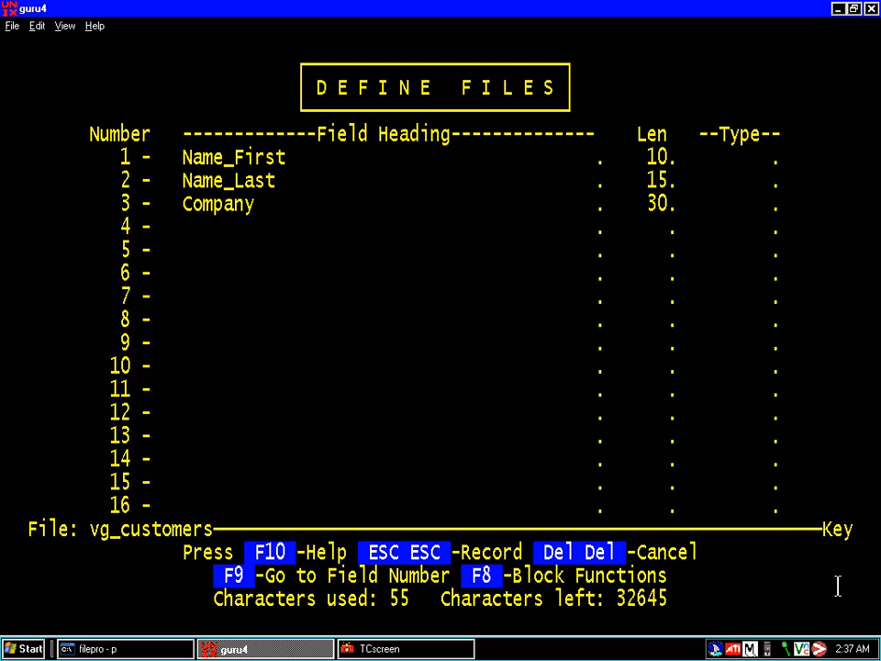
Define field 4 with the heading Address and length 30
text(Address)
key(Return)
text(30)
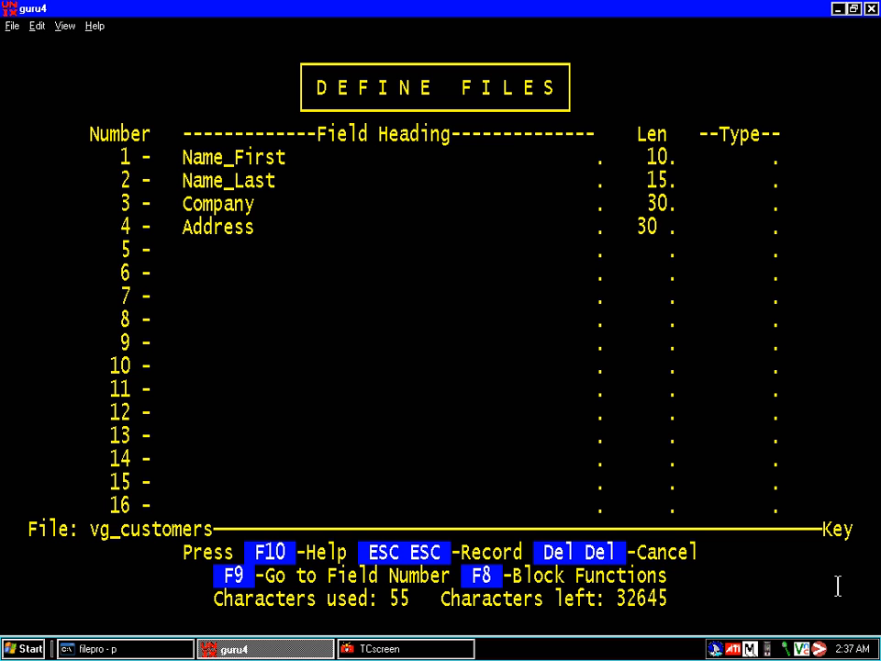
key(Return)
text(Add)
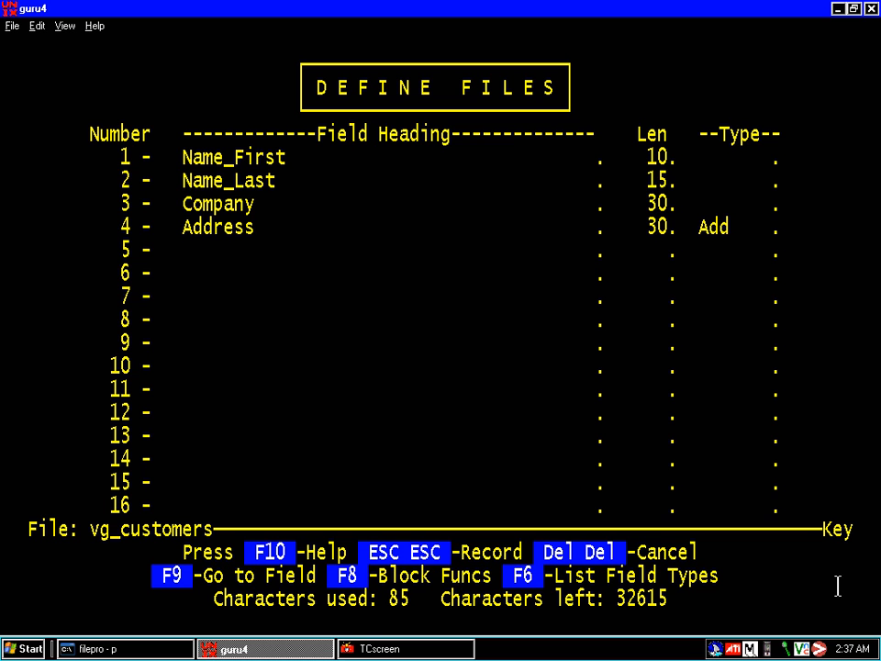
key(Left)
key(Left)
key(Left)
key(Delete)
key(Delete)
key(Delete)
text(djdjd)
key(Left)
key(Left)
key(Left)
key(Left)
key(Left)
key(Delete)
key(Delete)
key(Delete)
key(Delete)
key(Delete)
text(wwww)
key(Left)
key(Left)
key(Left)
key(Left)
key(Delete)
key(Delete)
key(Delete)
key(Delete)
Leave field 4's type blank and define field 5 with the heading Address and length 30
key(Return)
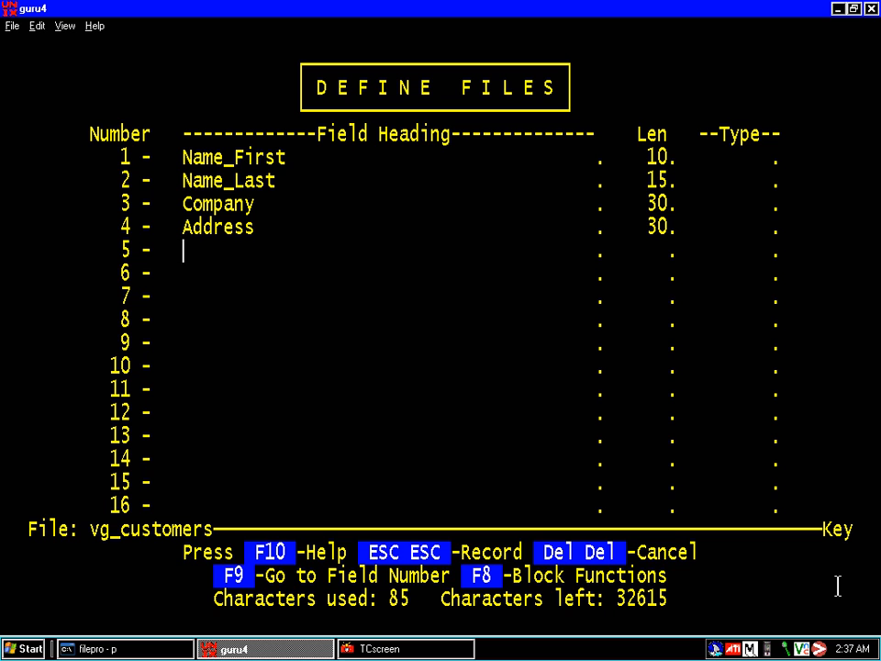
text(Address)
key(Return)
text(30)
key(Return)
key(Return)
Define field 6 with the heading City and length 15, leaving its type blank
text(City)
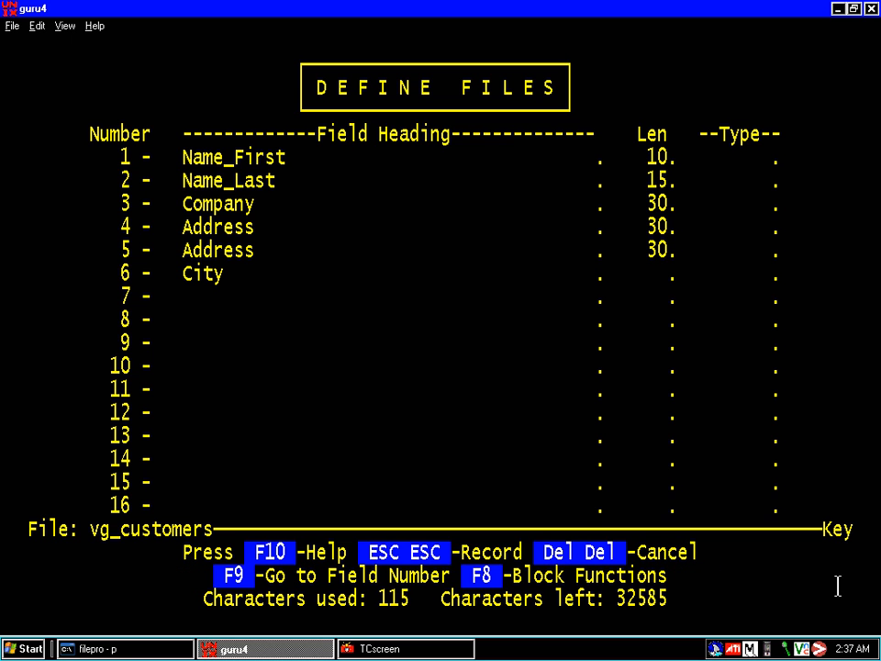
text( . 15)
key(Return)
key(Return)
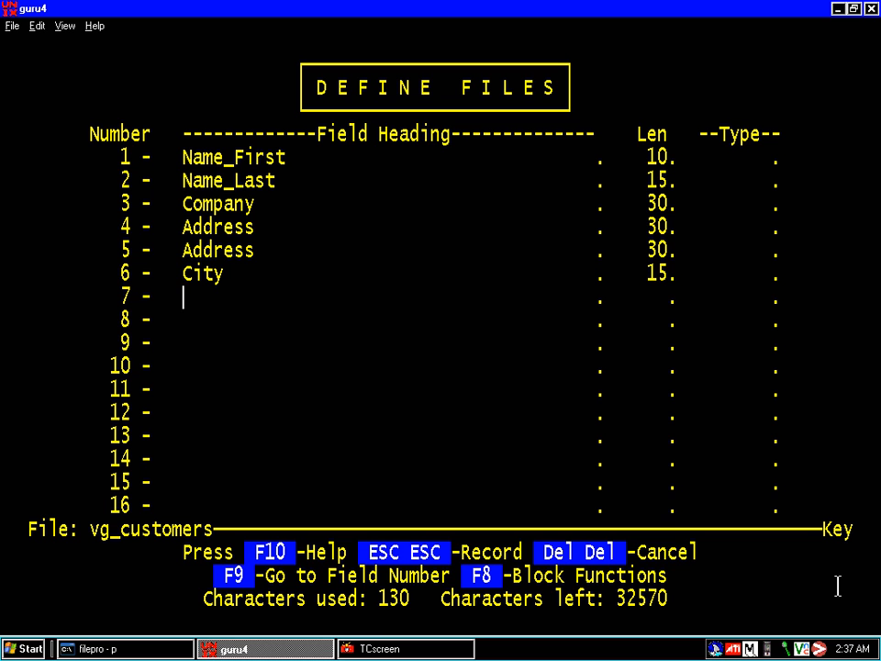
Define field 7 with the heading State and length 2
text(State)
key(Return)
text(2)
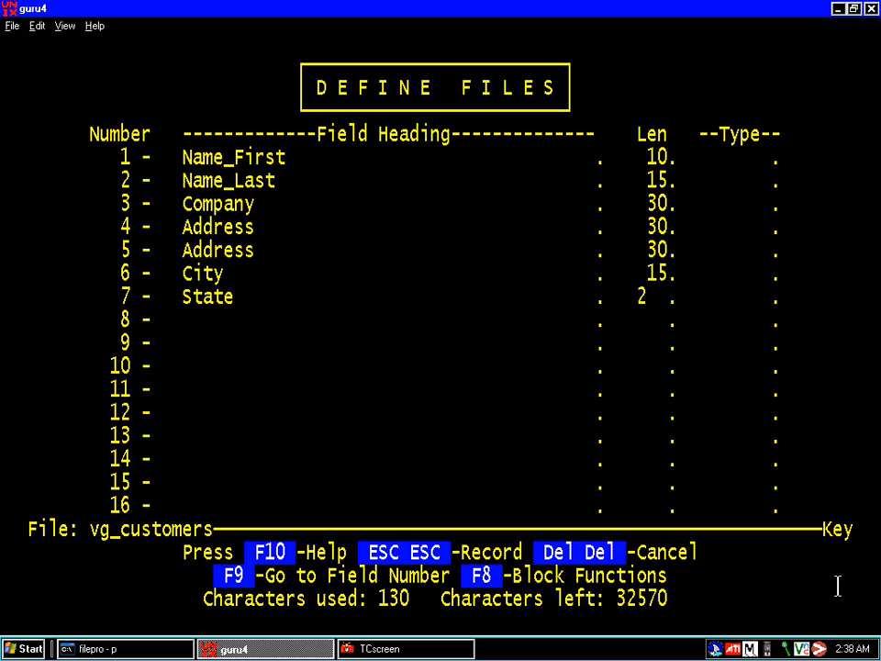
key(Return)
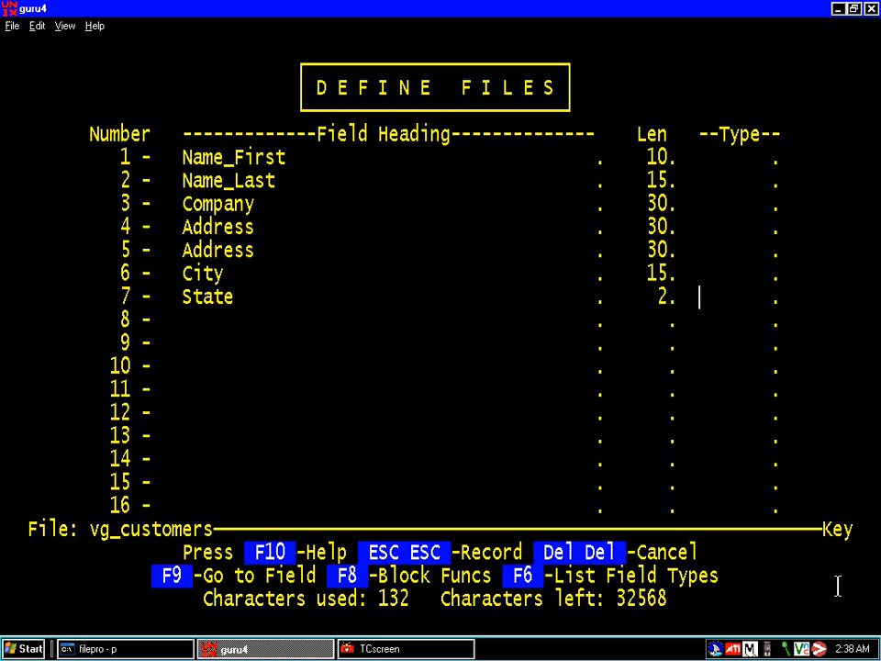
Leave field 7's type blank and define field 8 with the heading Zip and length 5
key(Return)
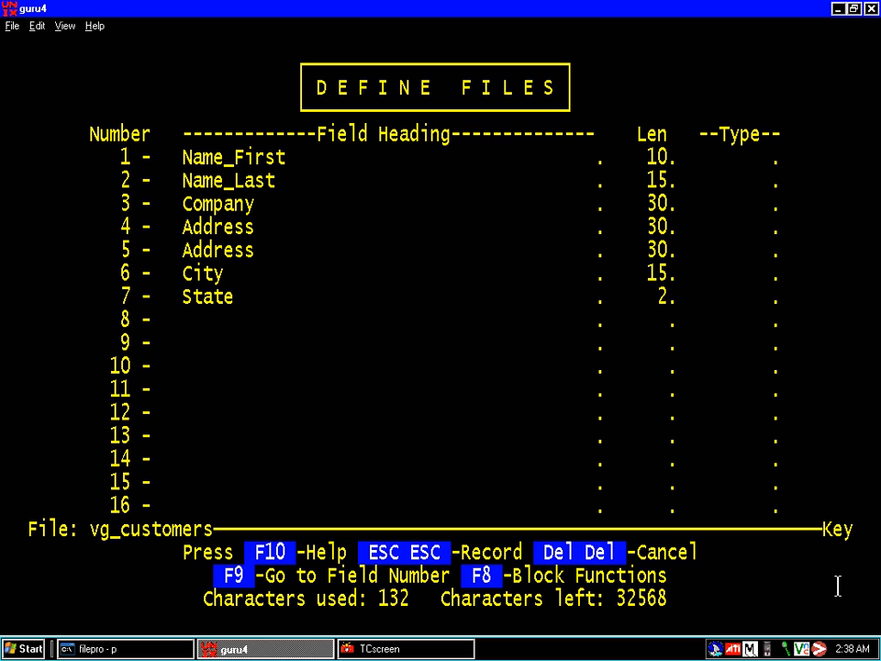
text(Zip . )
text(5)
key(Return)
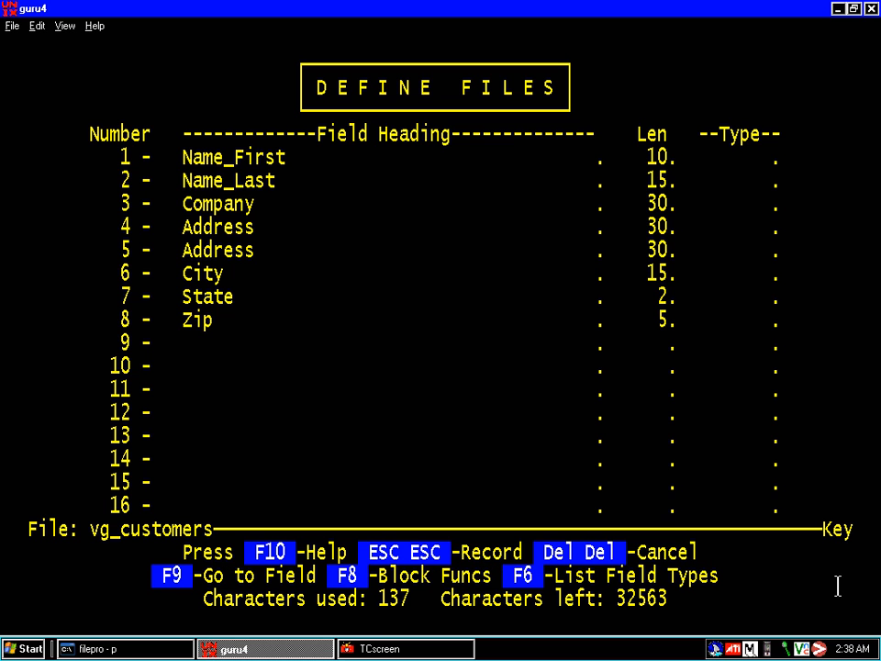
key(Return)
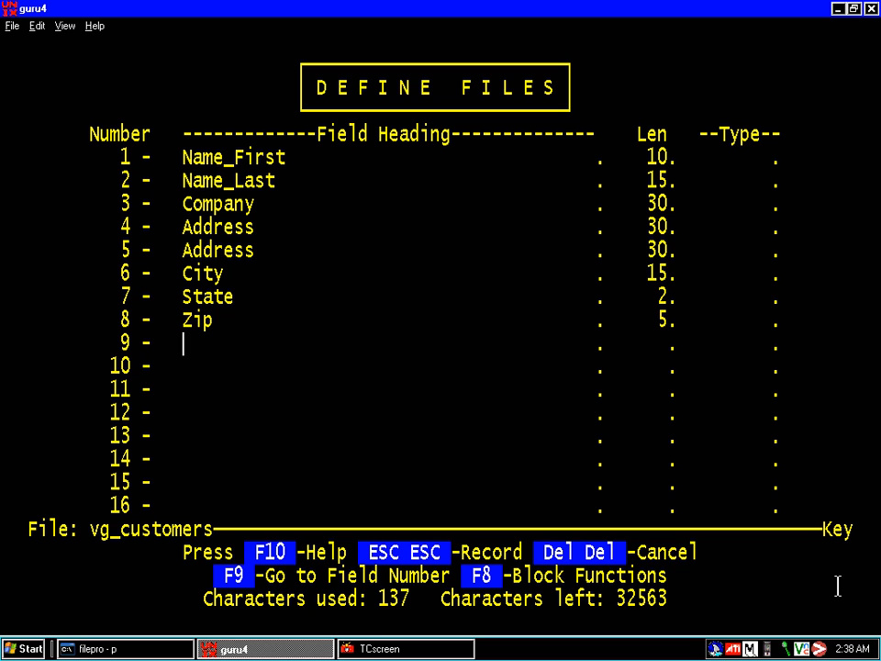
Define field 9 with the heading Phone and length 14, leaving its type blank
text(Phone . )
text(14)
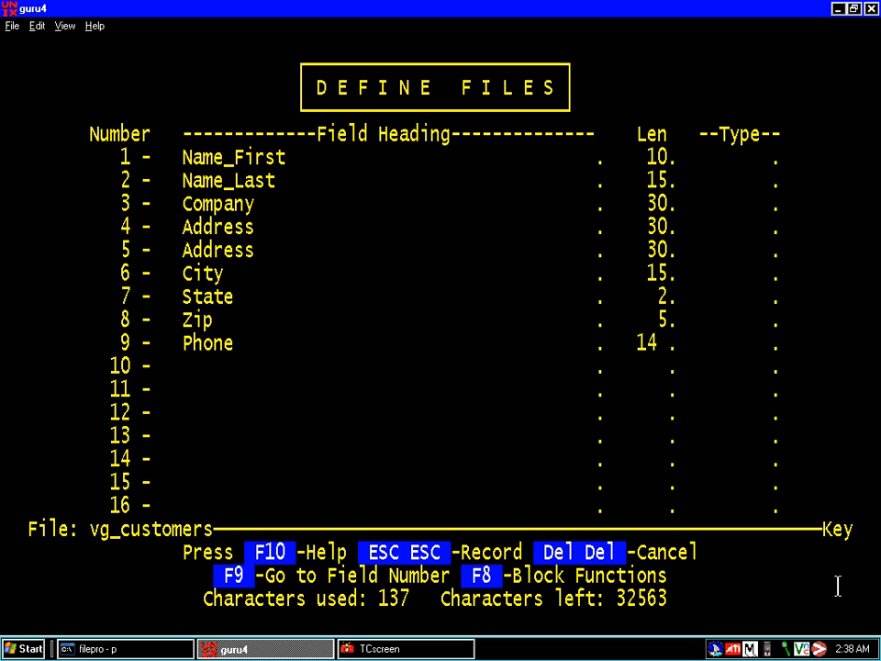
key(Return)
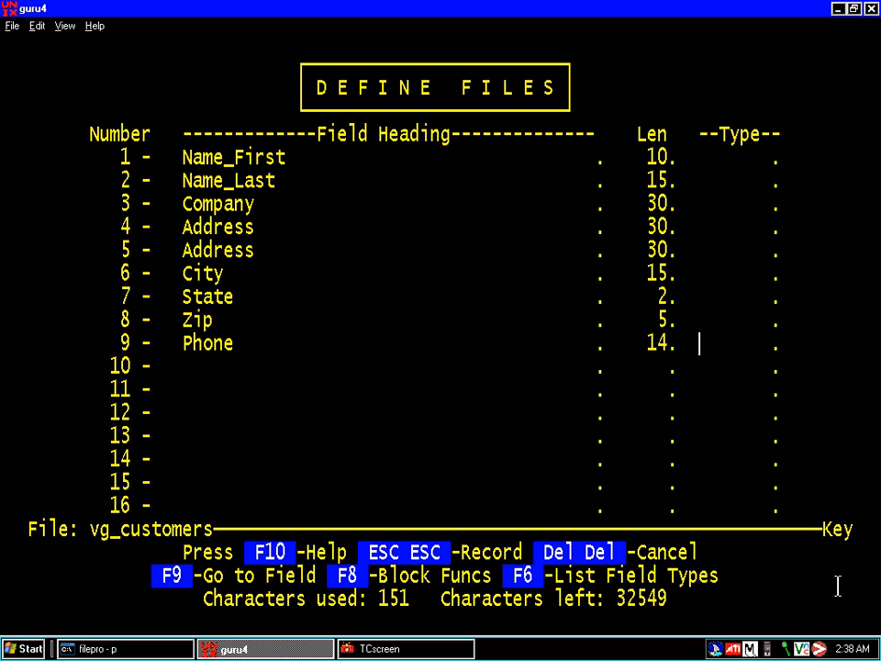
key(Return)
Define field 10 with the heading Fax and length 14, leaving its type blank
text(Fax)
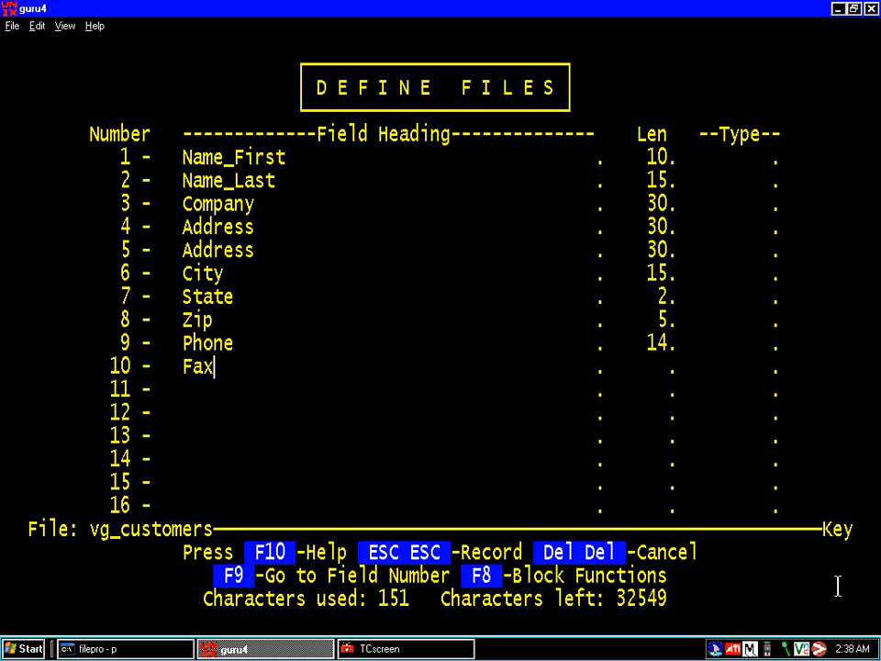
key(Return)
text(14)
key(Return)
key(Return)
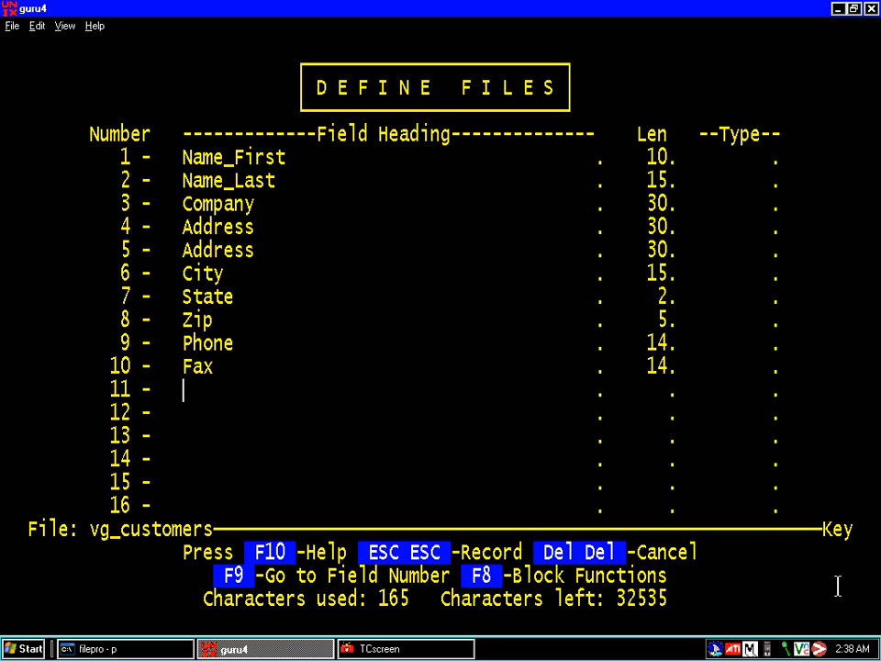
Define field 11 with the heading Email and length 50
text(Email)
key(Return)
text(50)
key(Return)
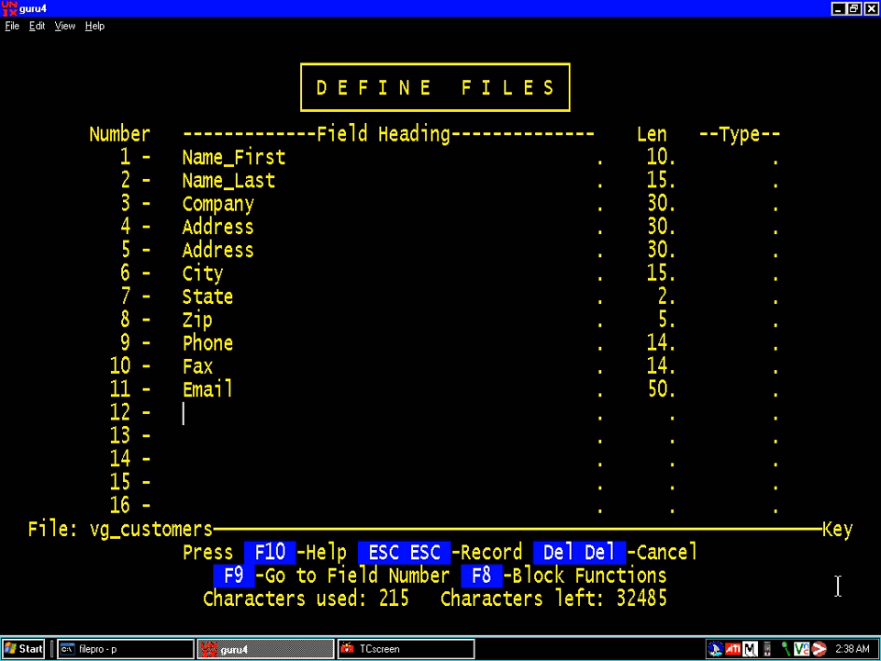
Insert a Country field of length 22 between Zip and Phone, and delete it again
key(Up)
key(F3)
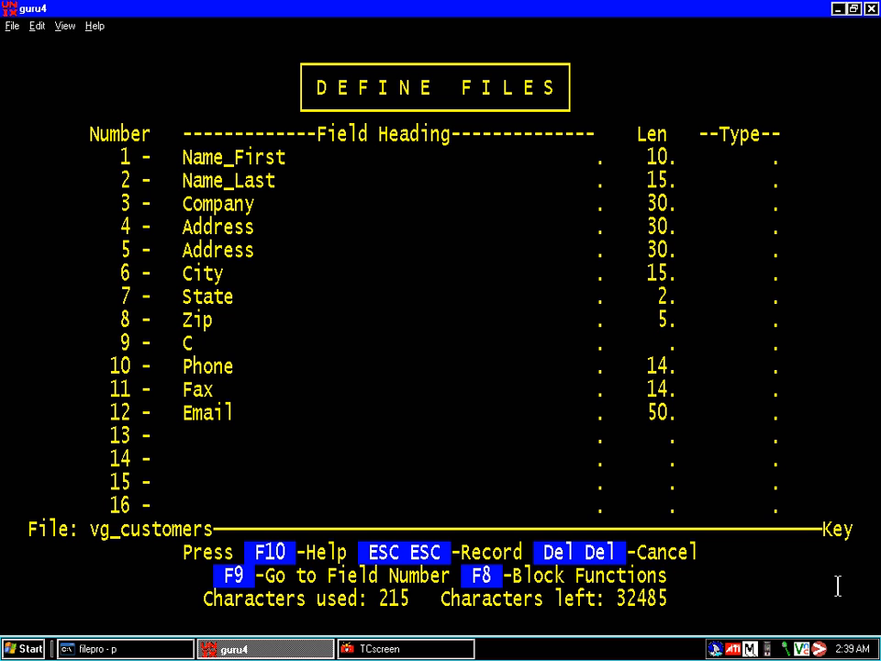
text(Cuont)
text(22)
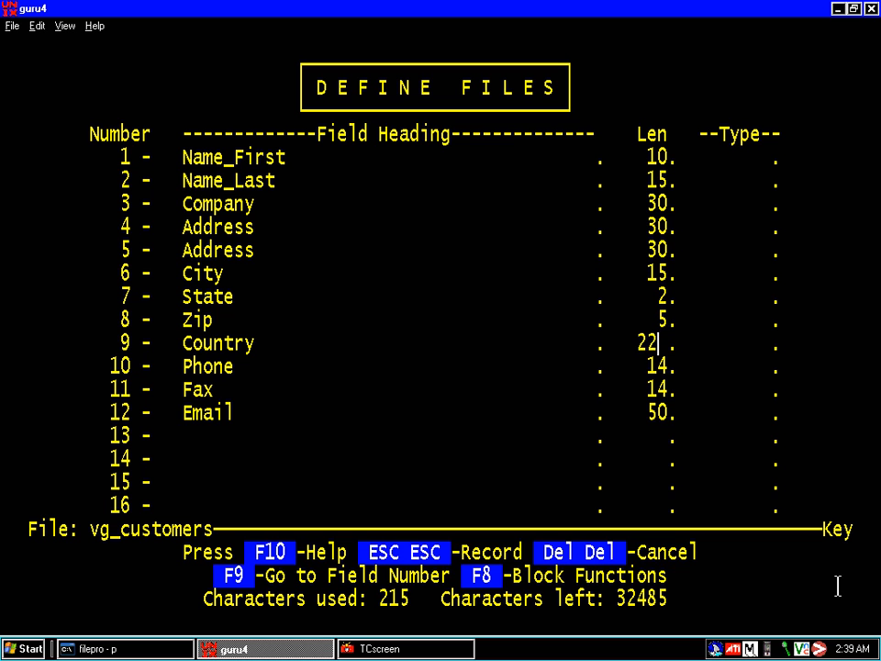
key(Return)
key(Return)
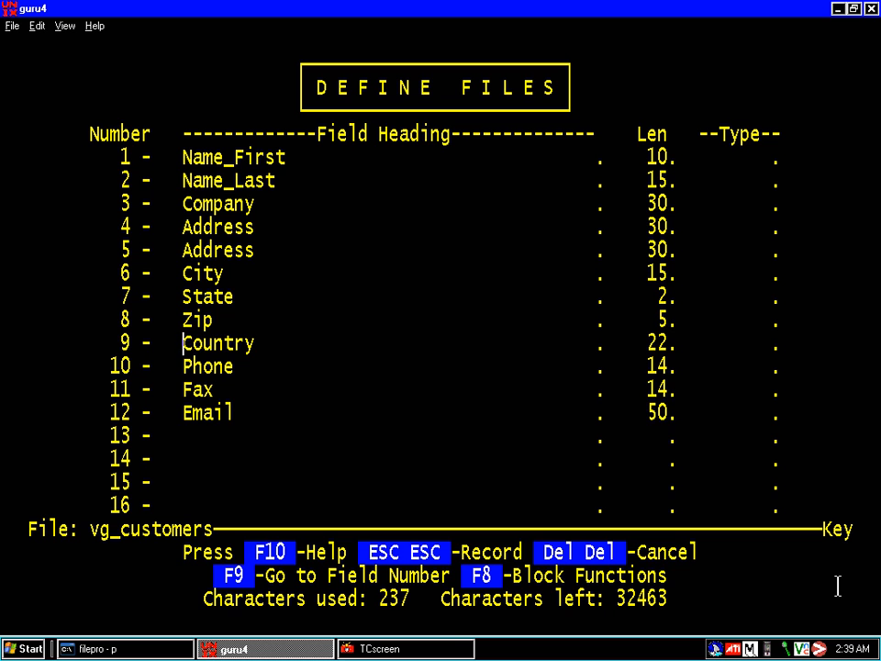
key(F4)
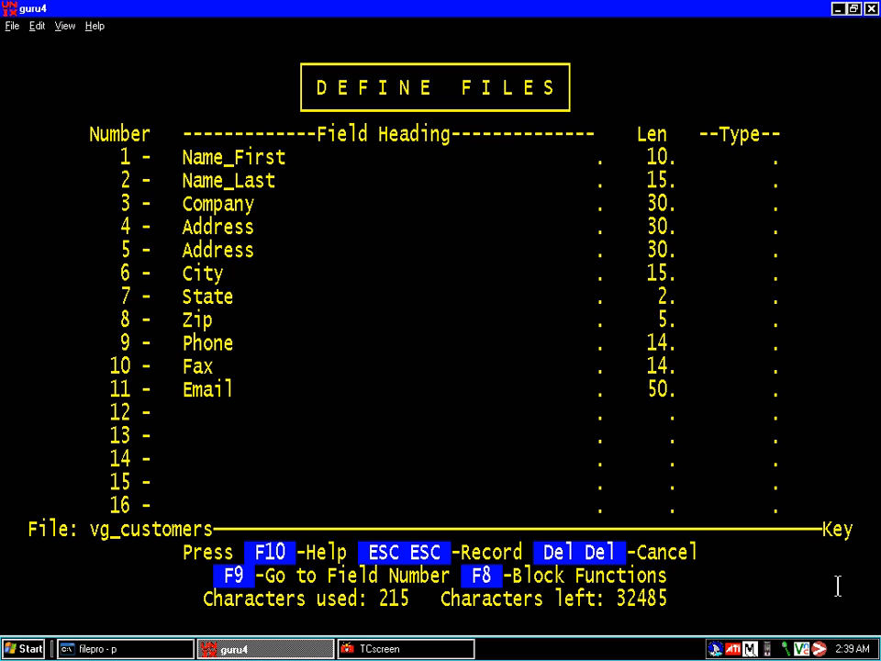
Insert several blank field rows above Phone and delete them again
key(F3)
key(F3)
key(F3)
key(F3)
key(F3)
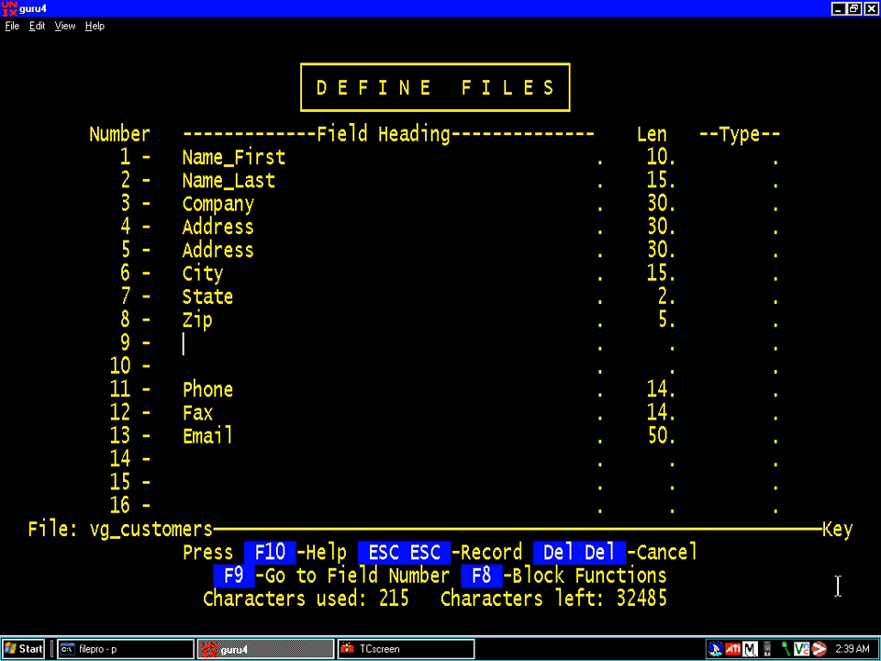
key(F4)
key(F4)
key(F4)
key(F4)
key(F4)
key(F3)
key(F3)
key(F3)
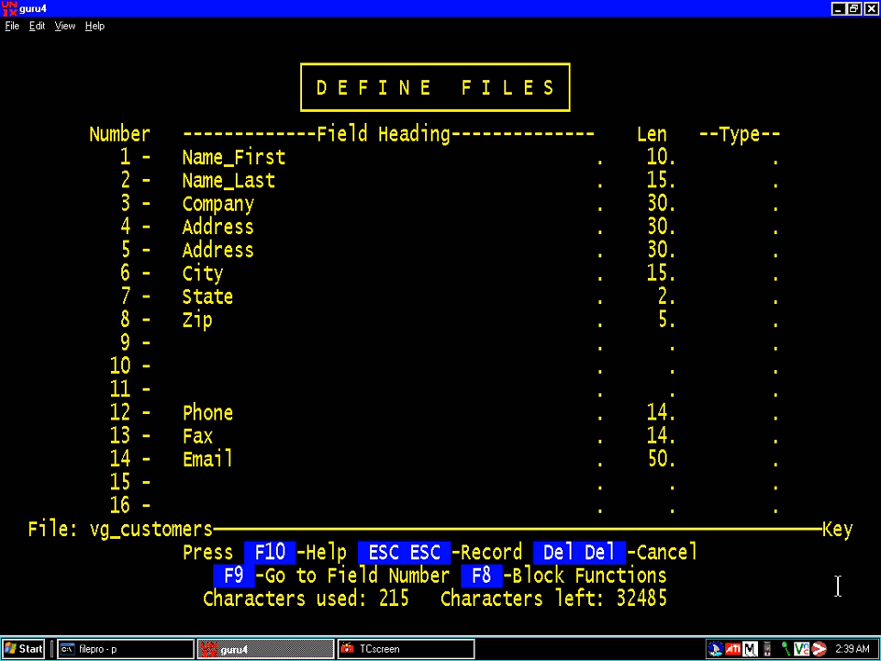
key(F4)
key(F4)
key(F4)
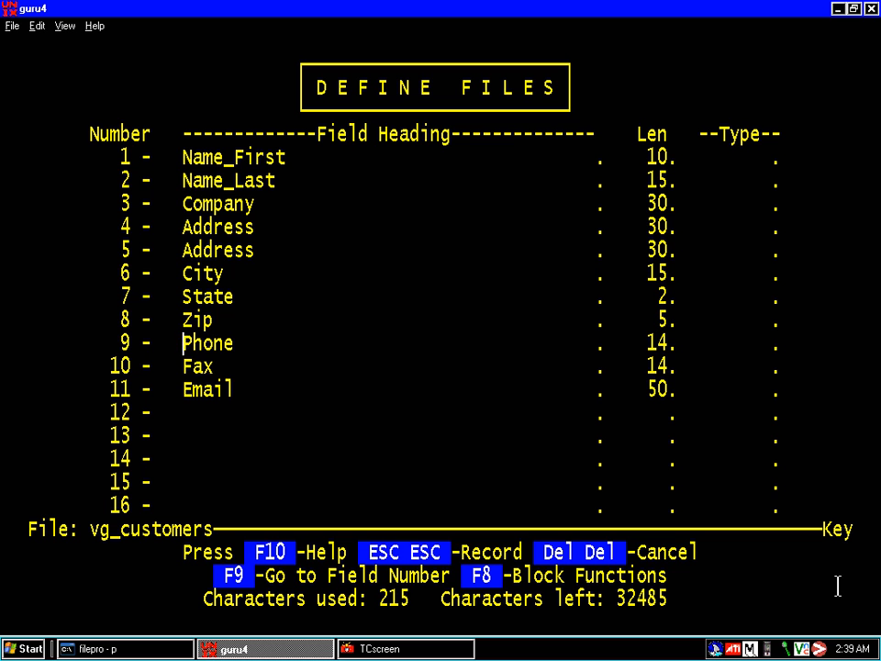
key(F3)
key(F3)
key(F3)
key(F4)
key(F4)
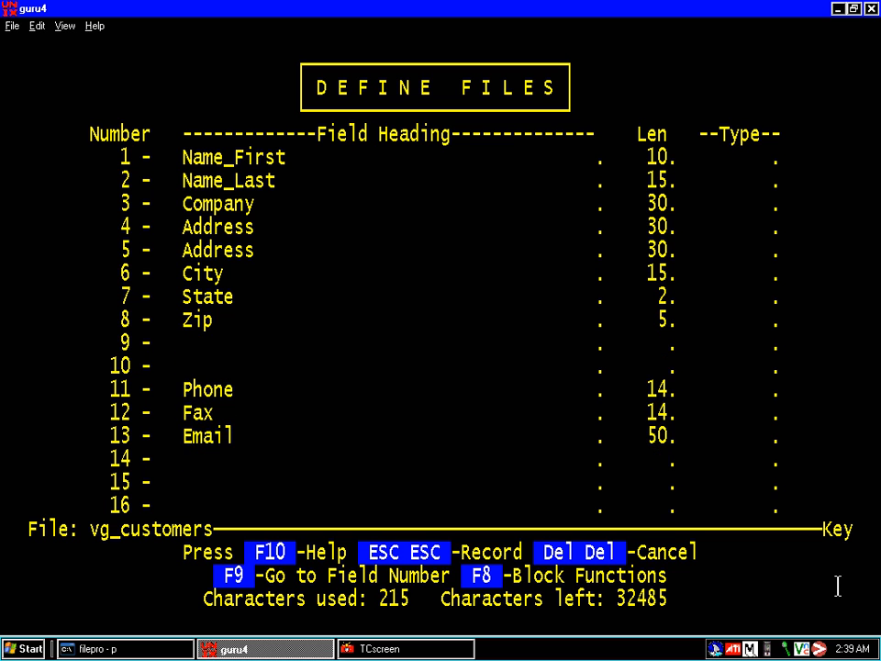
key(F4)
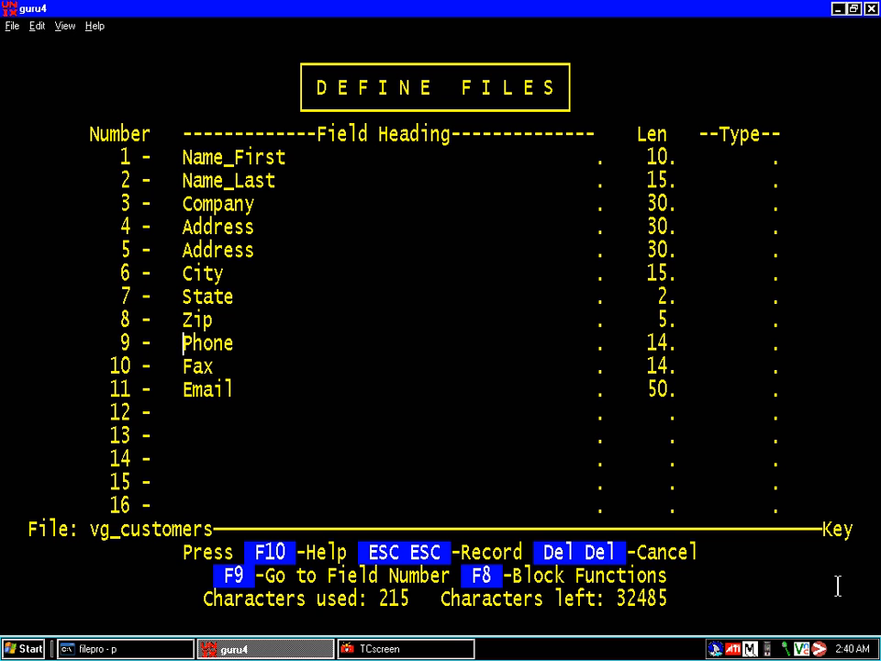
Define field 12 with the heading Country and length 20
key(Up)
key(Down)
key(Down)
key(Down)
text(Country)
key(Return)
text(20)
key(Return)
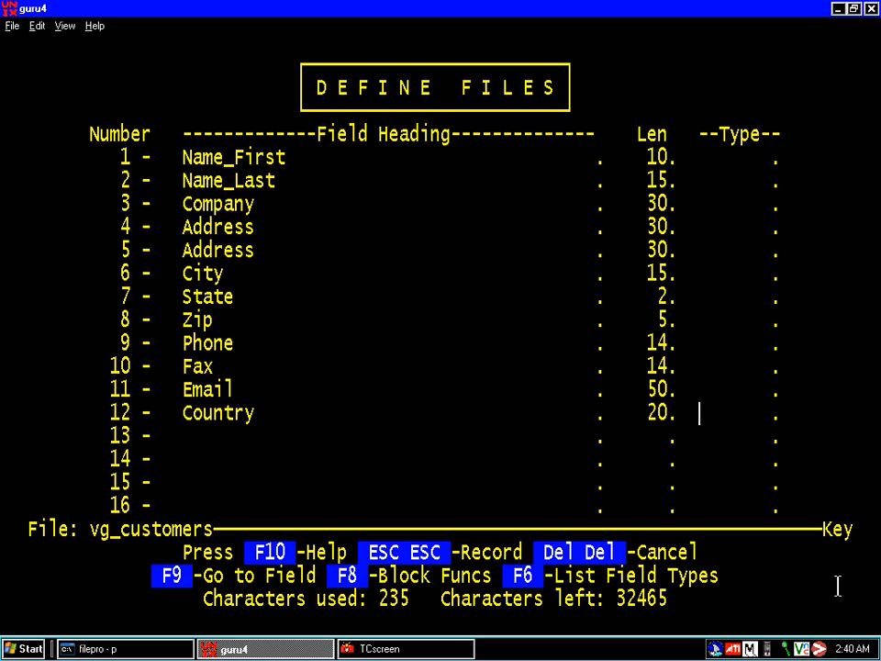
key(Up)
key(Up)
key(Up)
key(Up)
key(Up)
key(Up)
key(Up)
key(Up)
key(Up)
key(Up)
key(Down)
key(Down)
key(Down)
key(Down)
key(Down)
key(Down)
key(Down)
key(Down)
key(Down)
key(Down)
key(Down)
key(Down)
key(Down)
key(Down)
key(Up)
key(Up)
key(Up)
key(Up)
key(Up)
key(Up)
key(Up)
key(Up)
key(Down)
key(Down)
key(Down)
key(Down)
key(Down)
Delete the Country field at the end of the field list
key(Home)
key(Down)
key(Down)
key(Down)
key(Down)
key(Down)
key(Down)
key(Down)
key(Down)
key(Down)
key(Down)
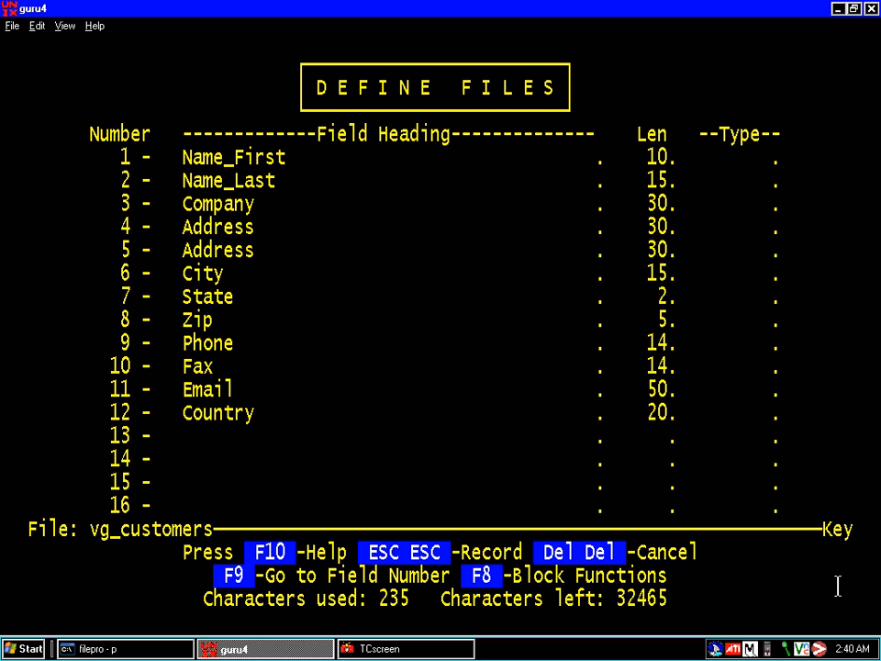
key(Down)
key(F4)
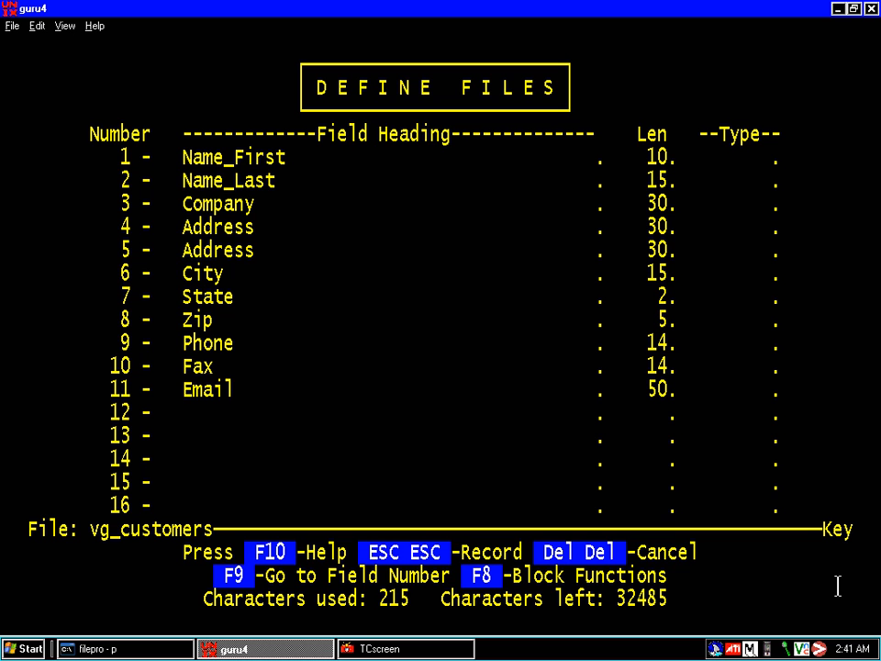
Examine the Name_First and Name_Last headings and their underscores character by character
key(Up)
key(Up)
key(Up)
key(Up)
key(Up)
key(Up)
key(Up)
key(Up)
key(Up)
key(Up)
key(Up)
key(Right)
key(Right)
key(Right)
key(Right)
key(Return)
key(Right)
key(Right)
key(Right)
key(Right)
key(Left)
key(Left)
key(Left)
key(Left)
key(Right)
key(Right)
key(Right)
key(Right)
text(_)
Delete the Name_First and Name_Last fields and insert two blank fields in their place
key(Up)
key(F4)
key(F4)
key(F3)
key(F3)
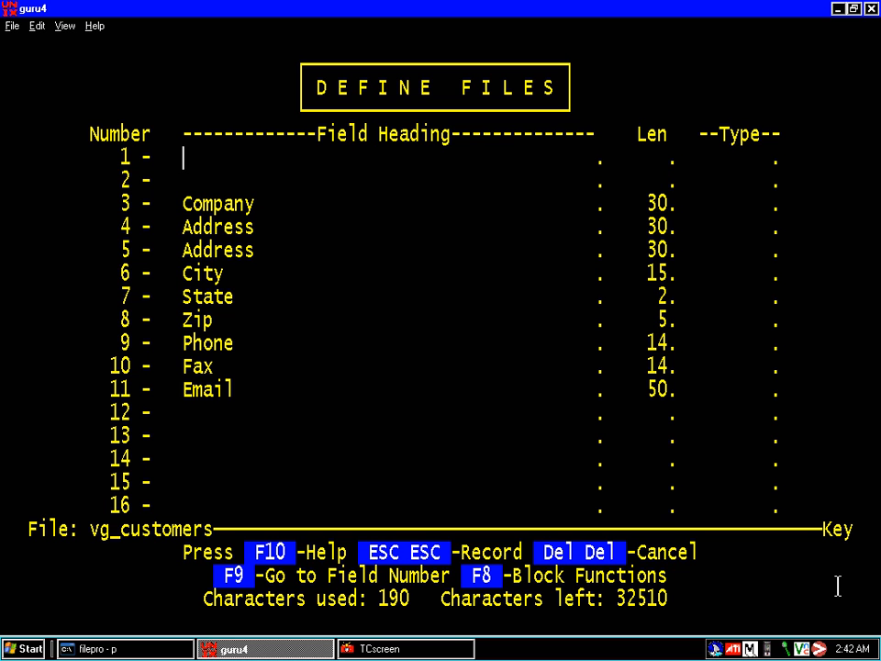
Define field 1 with the heading First Name and length 10, leaving its type blank
text(First Name)
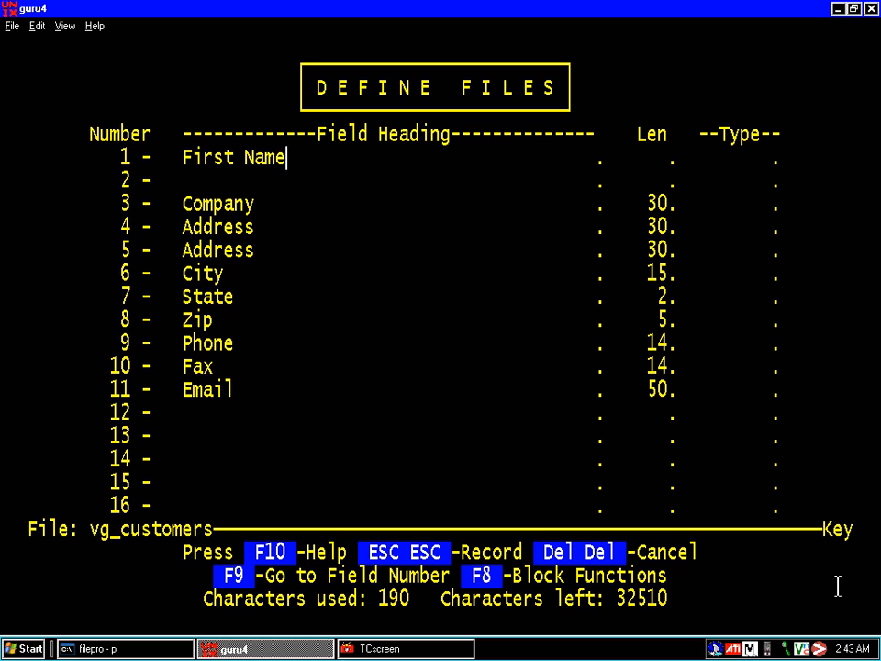
key(Return)
text(10)
key(Return)
key(Return)
Define field 2 with the heading Last Name and length 15
text(Last Name)
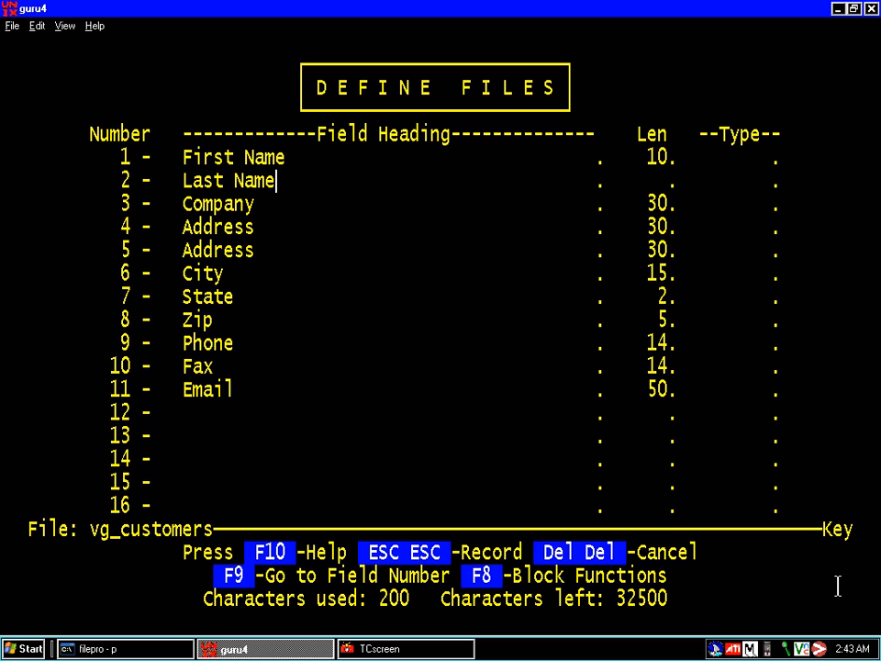
key(Return)
text(15)
key(Return)
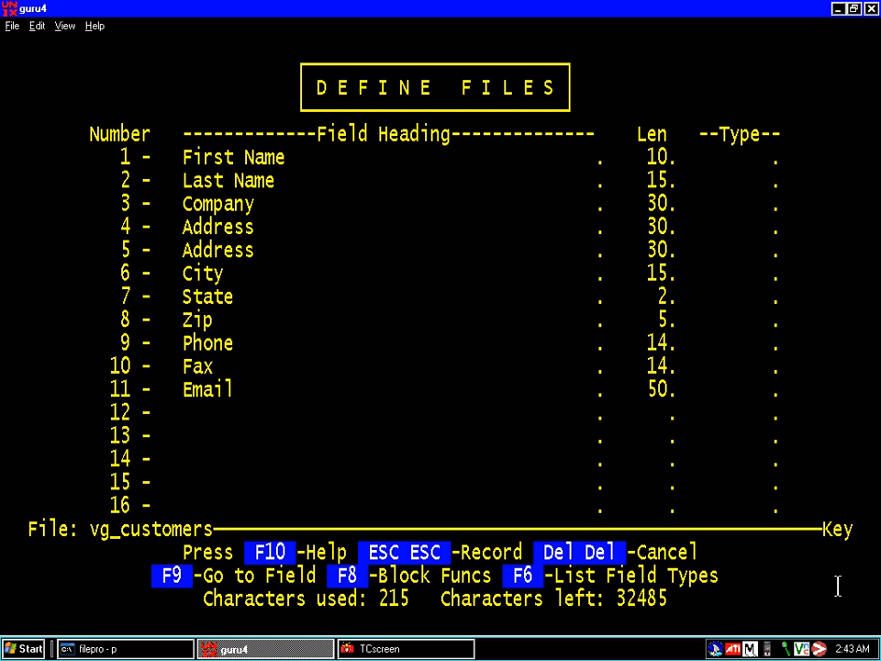
key(Down)
key(Up)
Record the vg_customers field definitions and exit the file definition
key(Escape)
key(Escape)
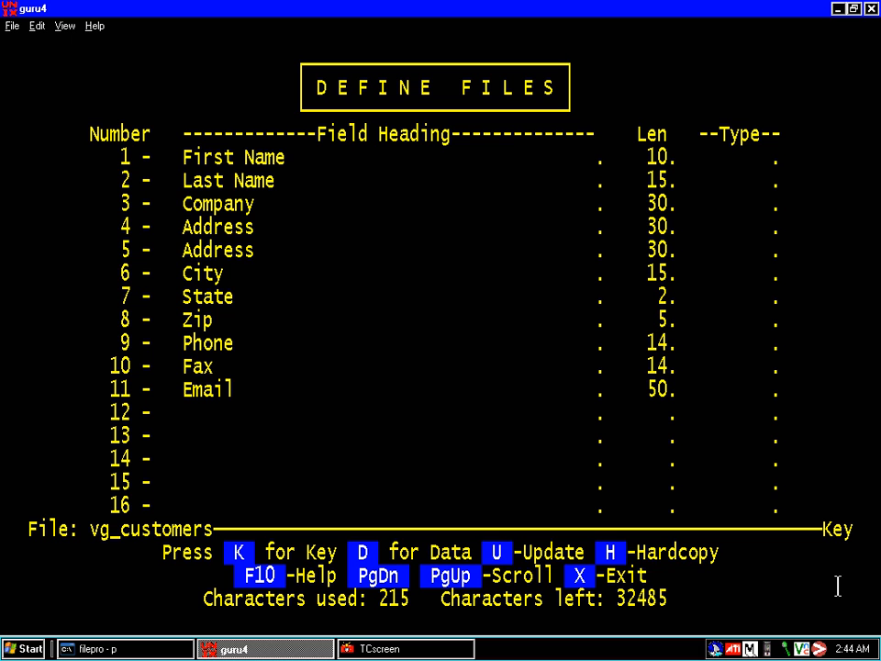
key(x)
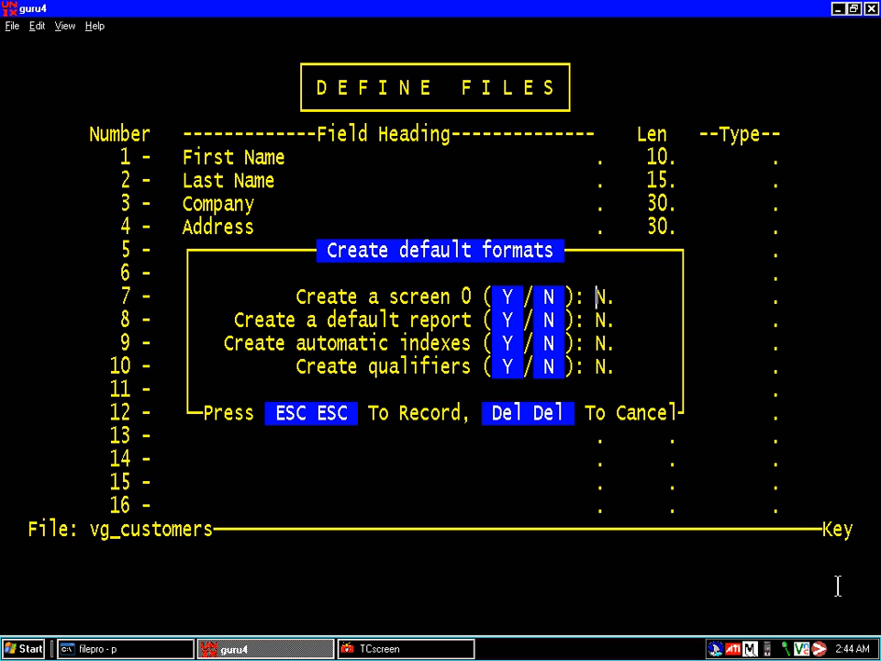
Choose to create a screen 0 and a default report for the file, and record the default format choices
text(y)
text(y)
key(Return)
key(Escape)
key(Escape)
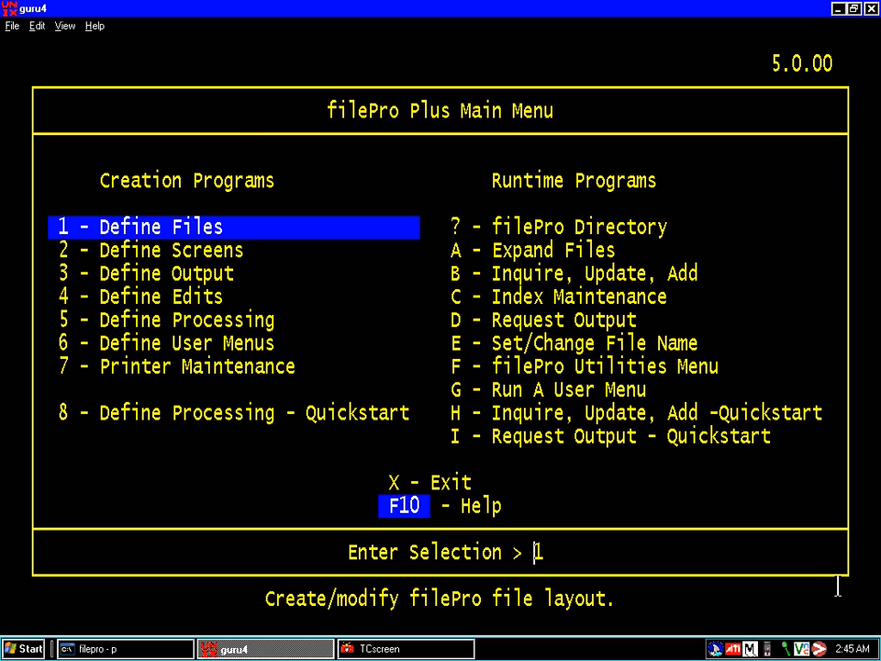
Open the vg_customers file definition for updating, without changing its creation password
key(Return)
text(v)
key(Return)
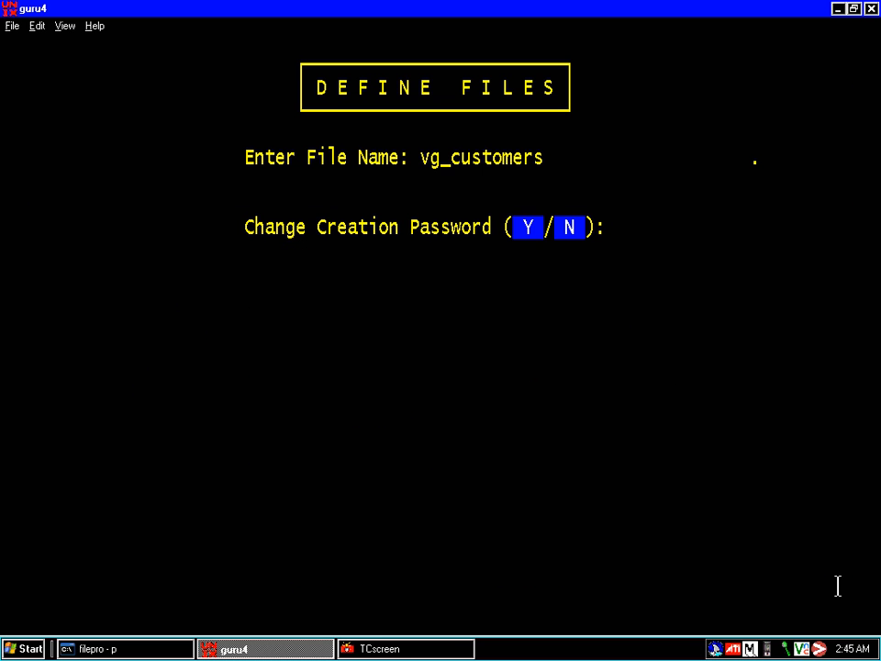
key(n)
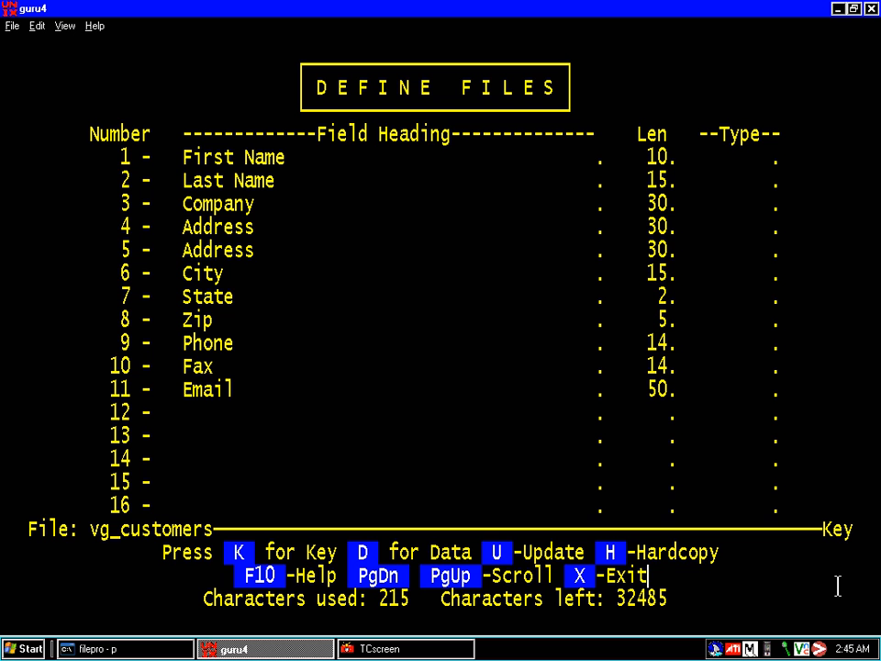
key(u)
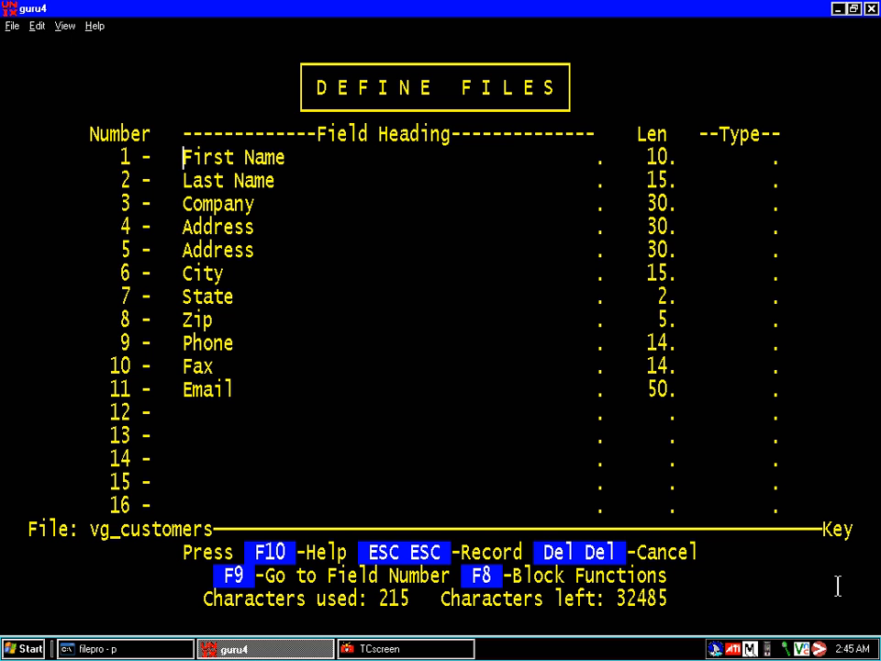
Insert two blank field lines above the first Address field, and cancel the update
key(Down)
key(Down)
key(Down)
key(Insert)
key(Insert)
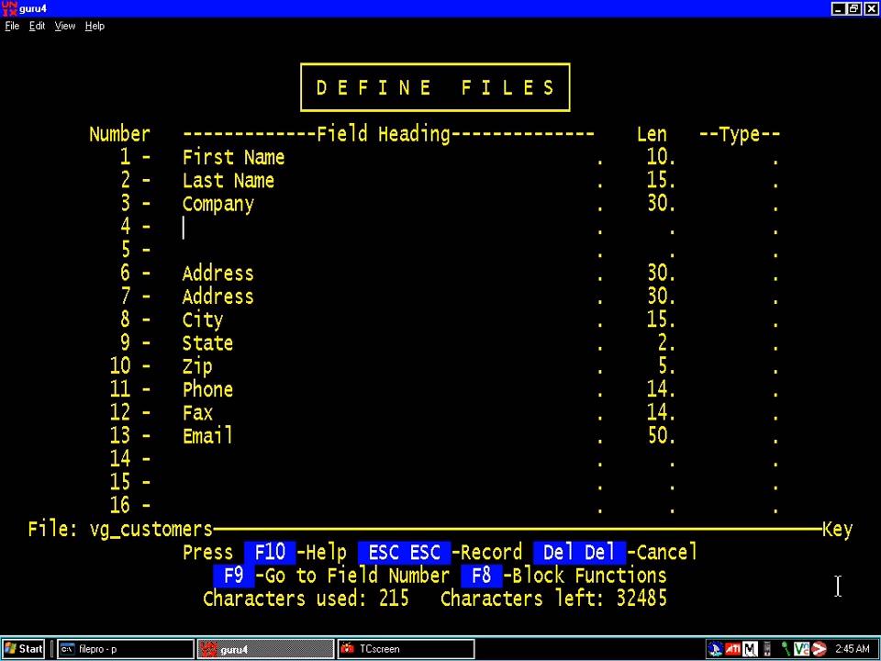
key(Delete)
key(Delete)
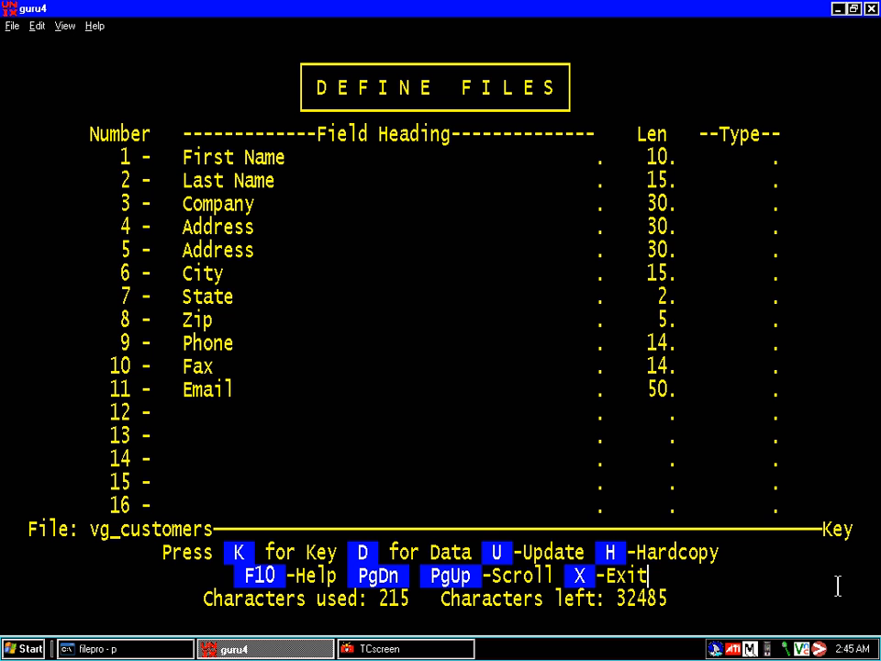
Overwrite the field 1 heading with the filler text dkdkdkdkdkd, and cancel the update
text(u)
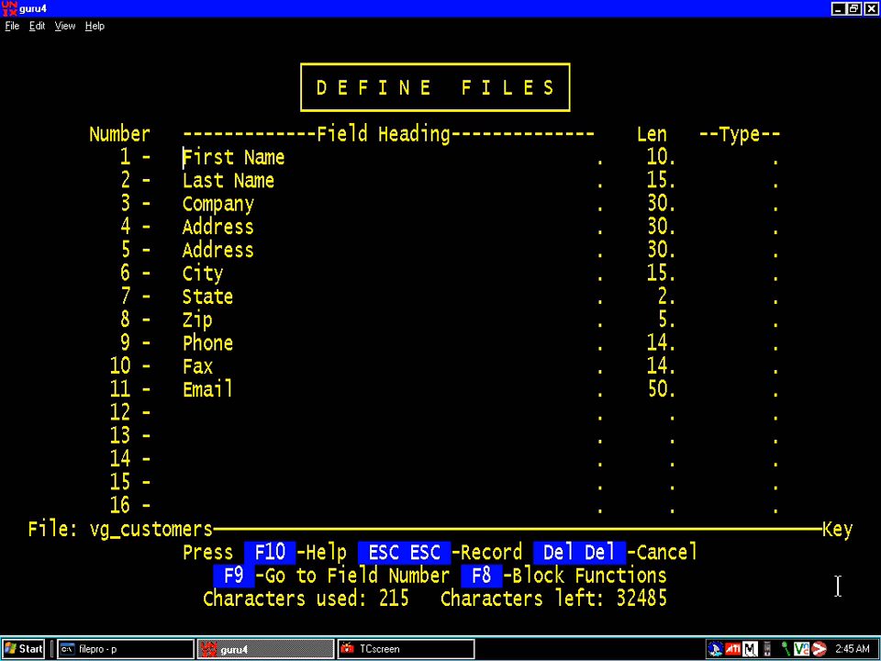
text(dkdkdkdkdekd)
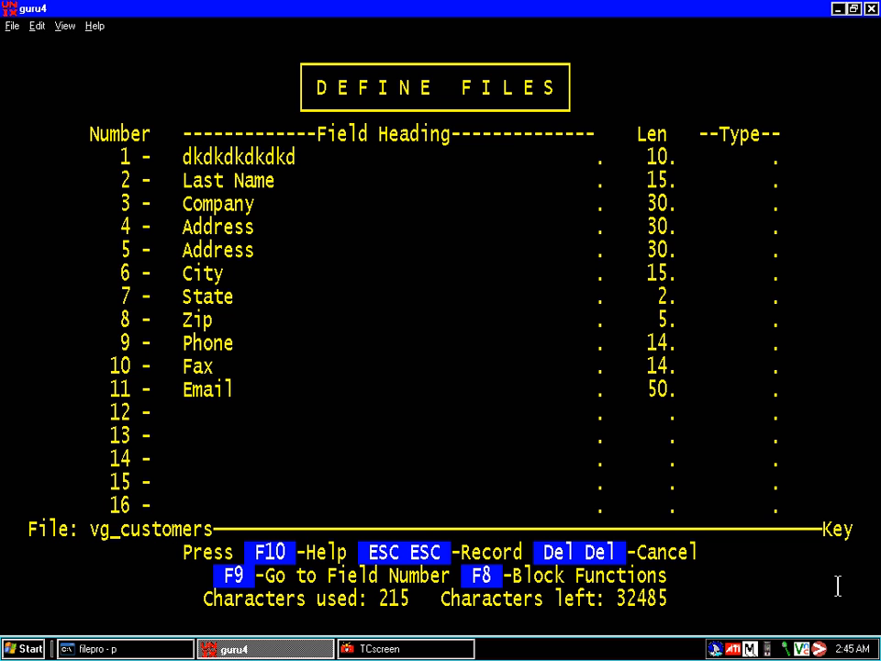
key(Delete)
key(Delete)
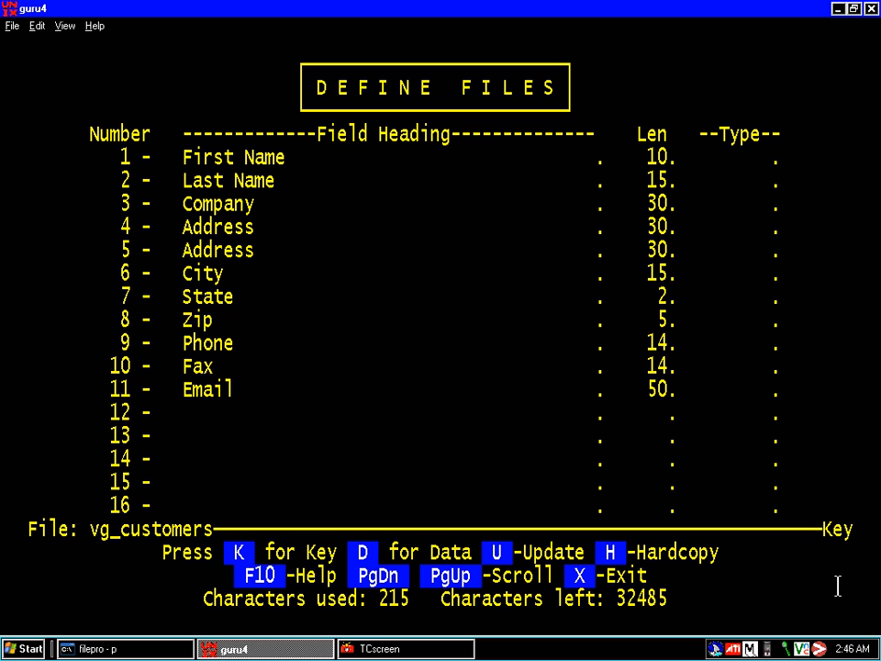
Exit the file definition in guru4 and switch to the filepro - p window
key(x)
key(Delete)
key(Delete)
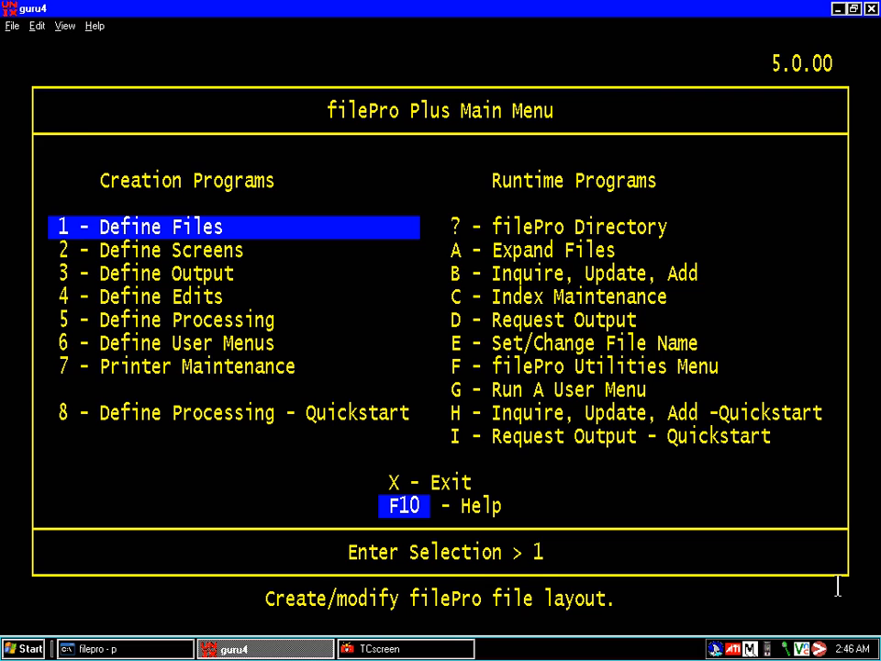
key(alt+Tab)
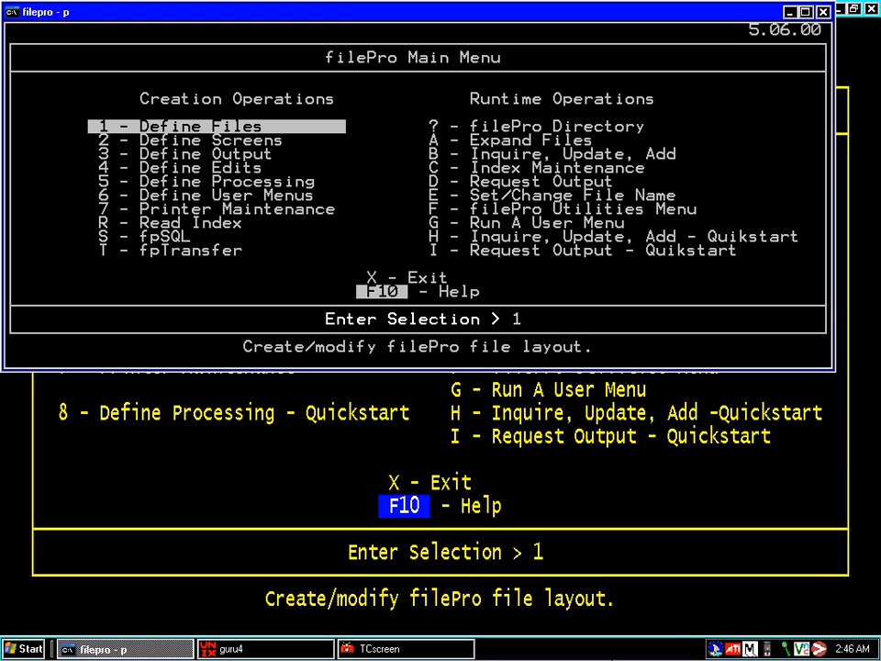
click(617, 484)
key(alt+Tab)
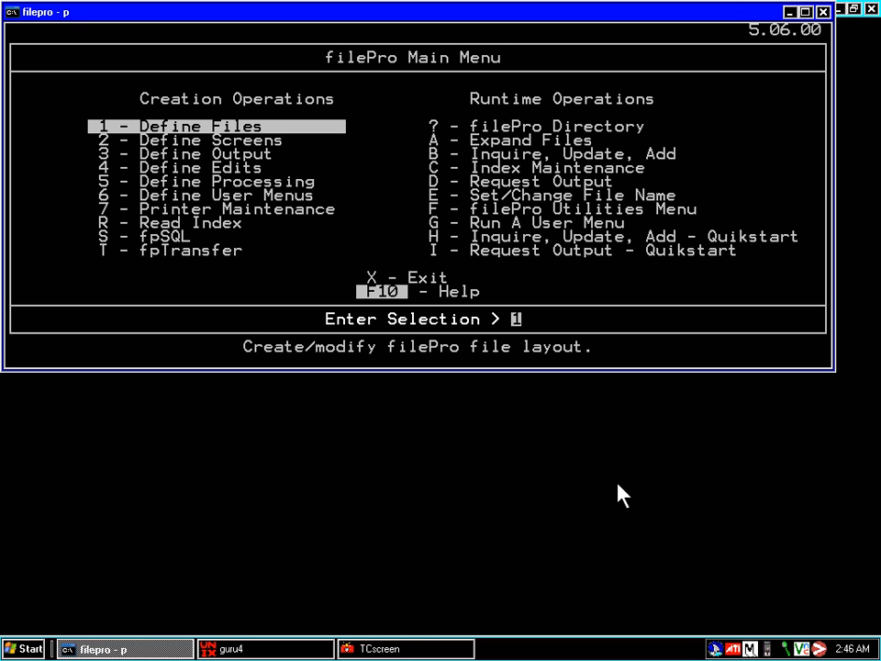
Open the Windows copy of the vg_customers definition for updating, keeping its creation password
key(Return)
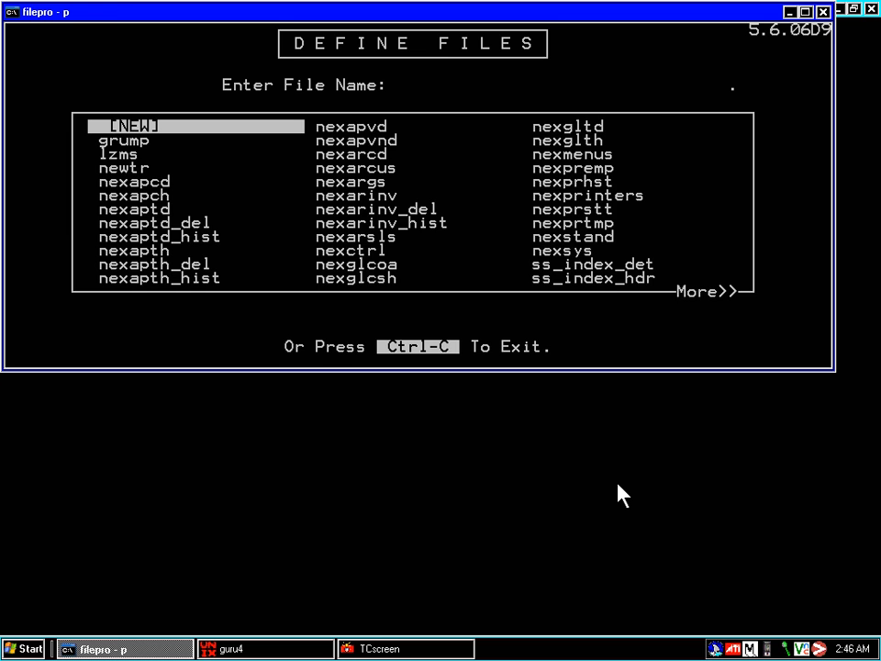
text(v)
key(Return)
key(n)
key(u)
Insert two blank field lines above the second Address field, and remove them again
key(Down)
key(Down)
key(Down)
key(Down)
key(Insert)
key(Insert)
key(Delete)
key(Delete)
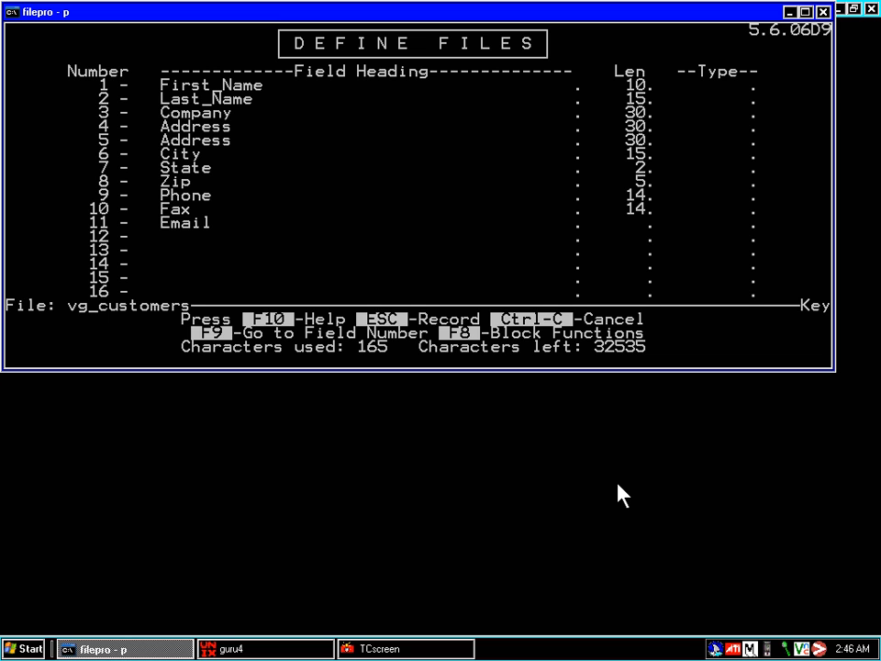
Record and exit the vg_customers definition, choosing to create a screen 0 and a default report
key(Escape)
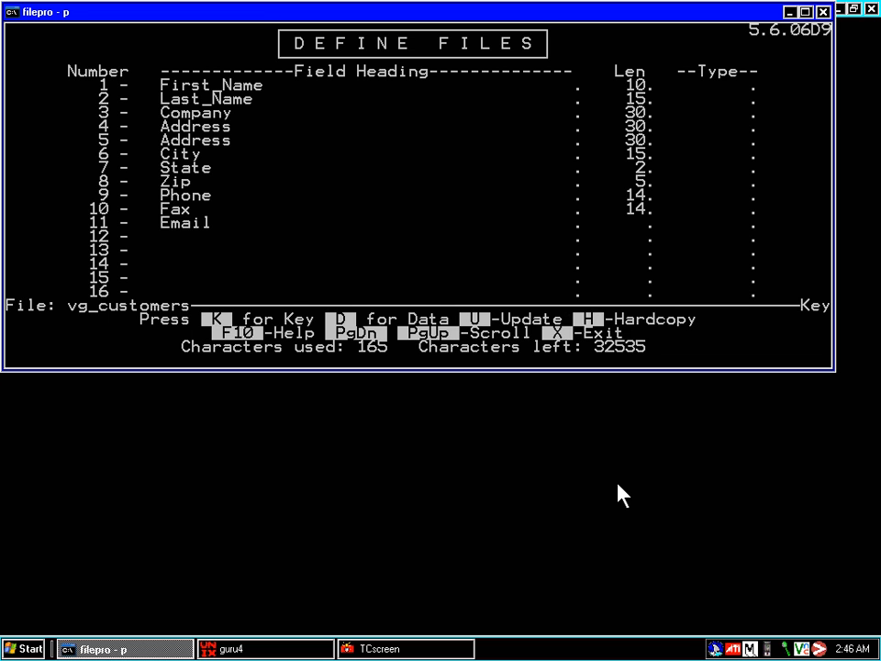
key(x)
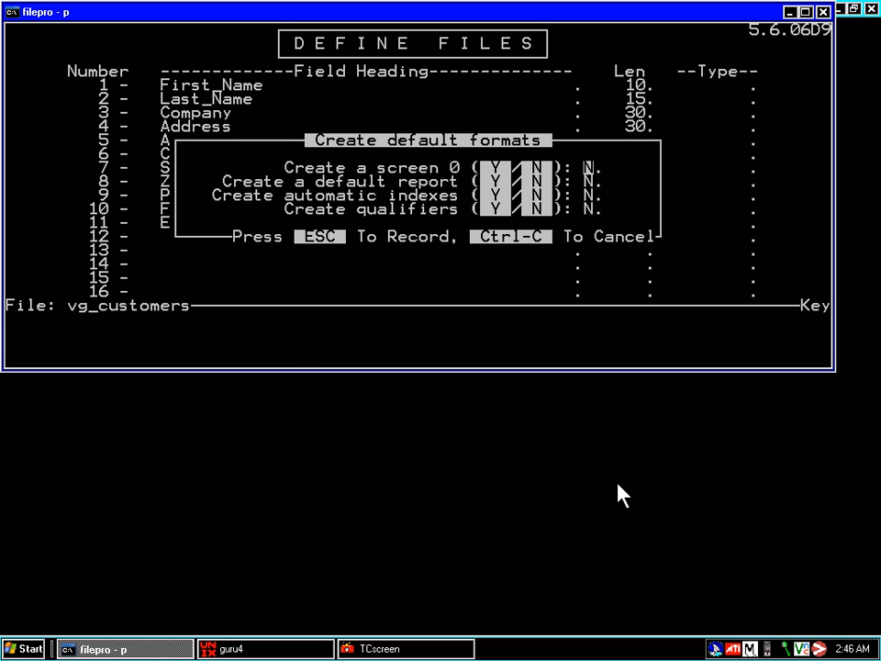
text(yy)
key(Escape)
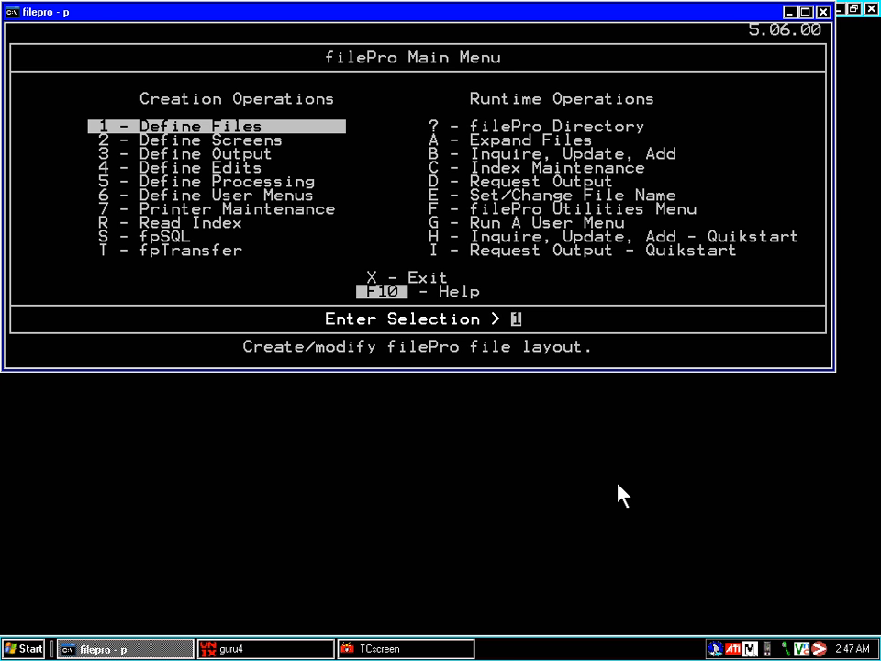
Reopen the vg_customers definition for updating, leaving the creation password as it is
key(Return)
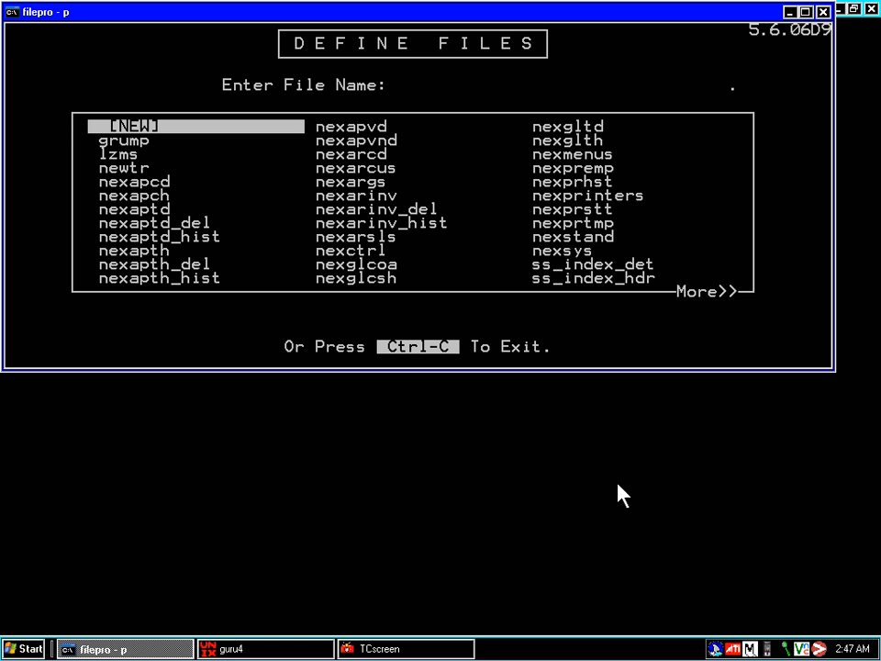
text(v)
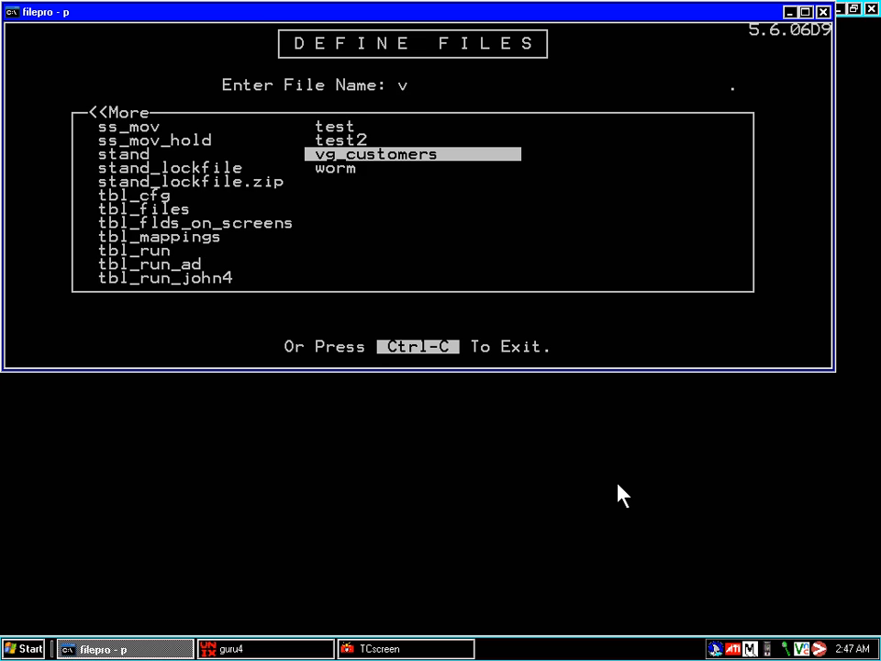
key(Return)
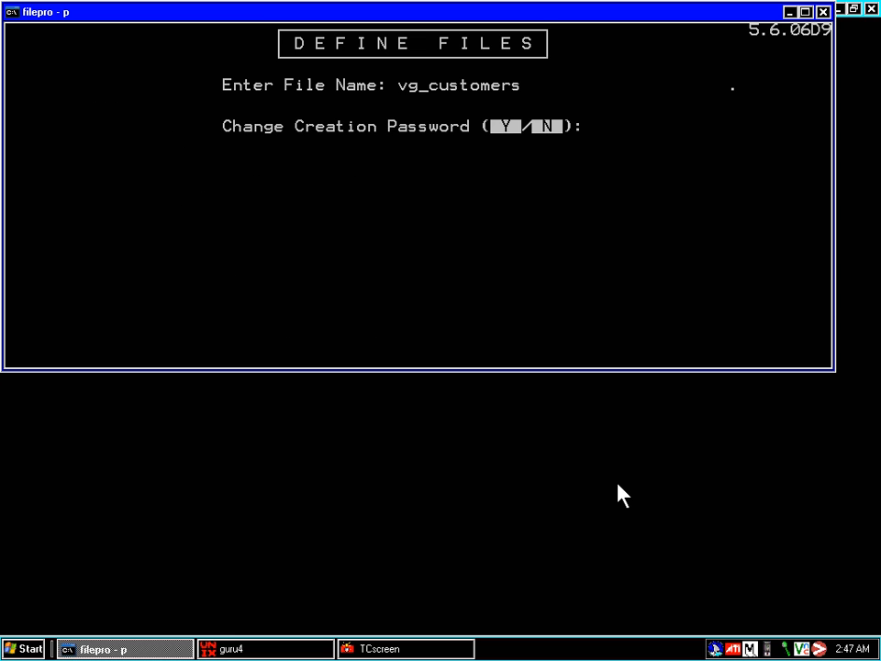
key(n)
key(u)
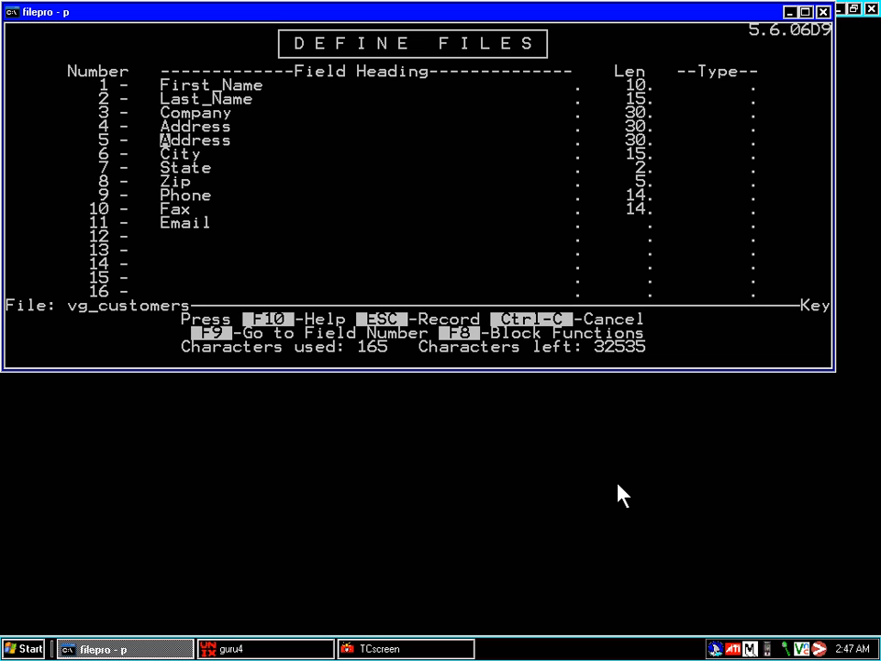
Insert two blank lines at field 5, and delete both lines
key(Insert)
key(Insert)
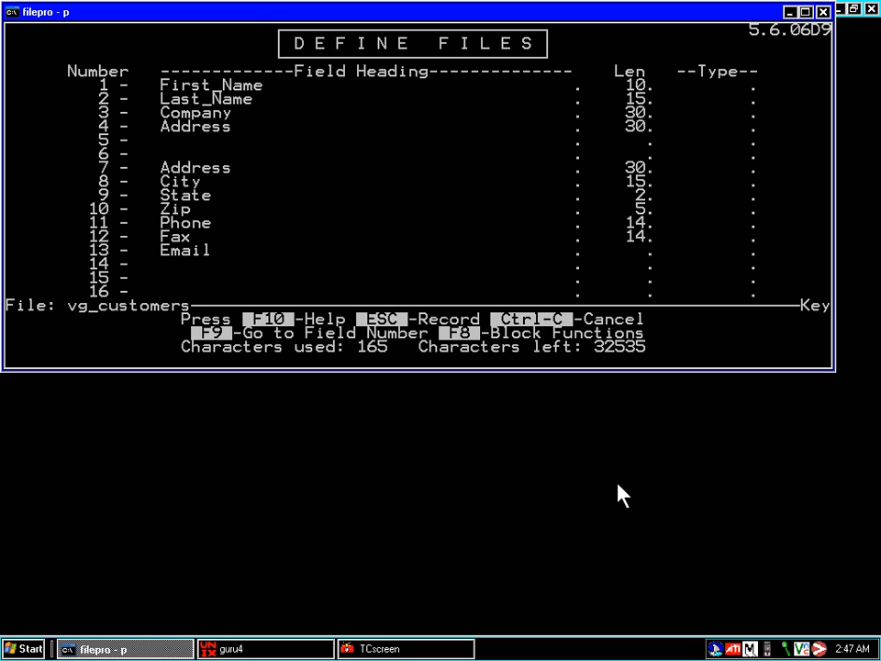
key(Delete)
key(Delete)
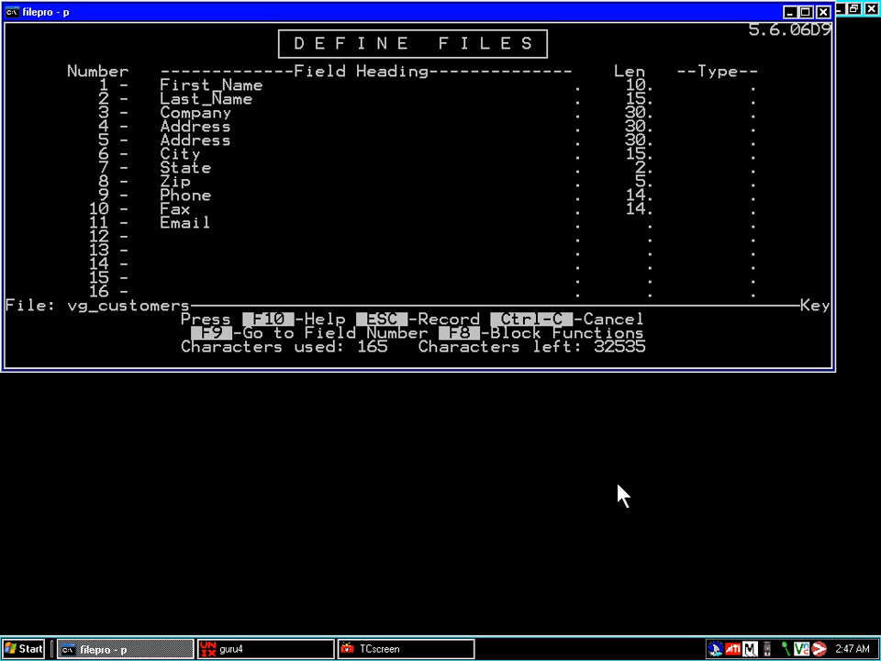
Review the filePro key functions help for Windows, and record the field definitions
key(F10)
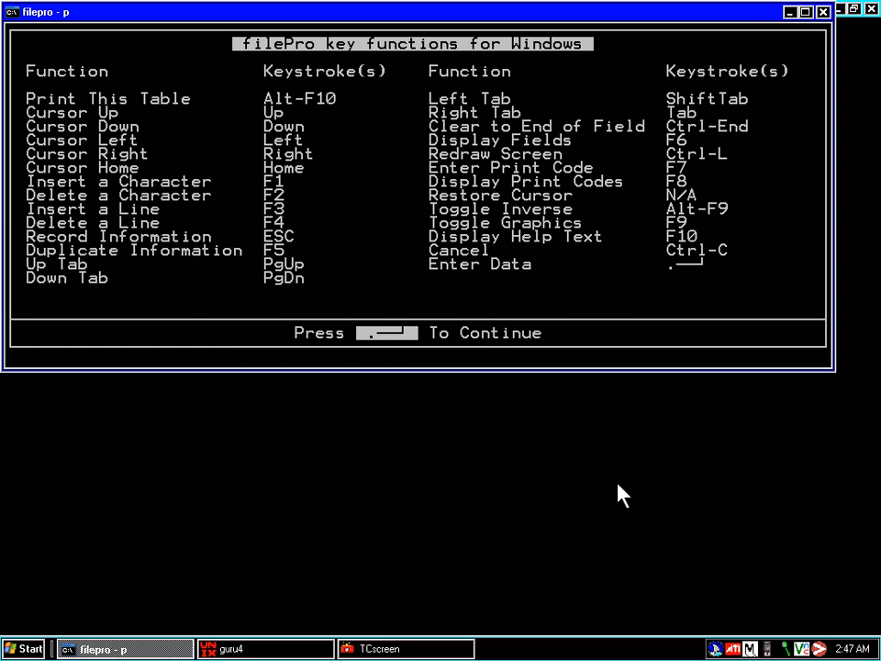
key(Return)
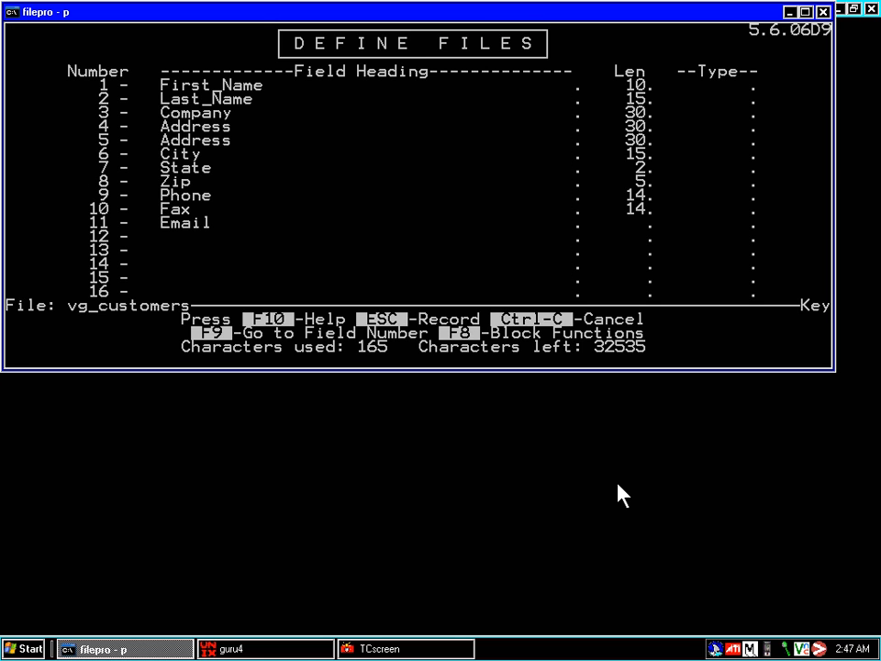
key(F10)
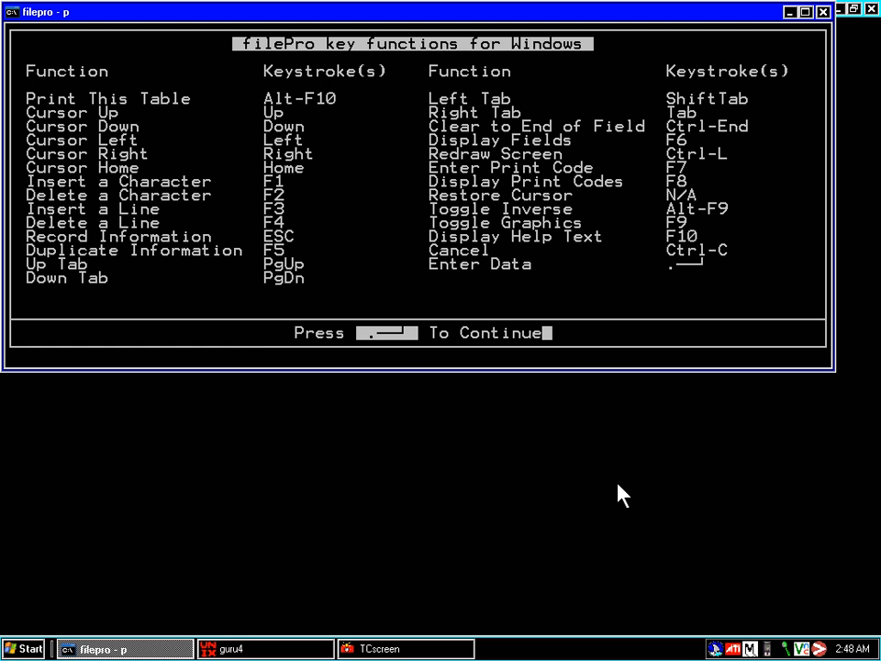
key(Return)
key(Escape)
In the guru4 session, start filePro with the command p and open the vg_customers definition without changing its creation password
key(alt+Tab)
text(p)
key(Return)
key(Return)
text(v)
key(Return)
key(n)
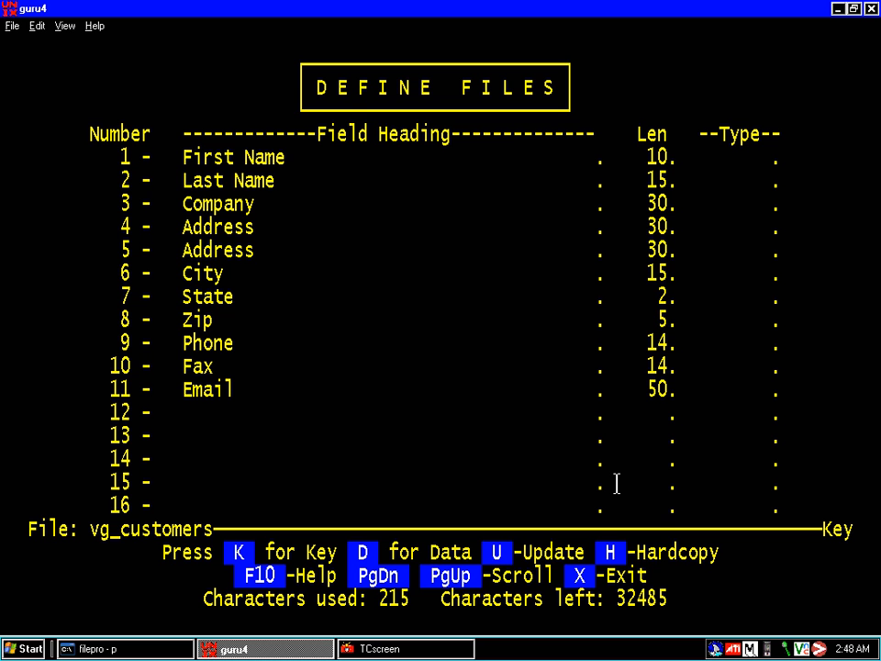
Review the filePro key functions help for the ansi-nc terminal
key(F10)
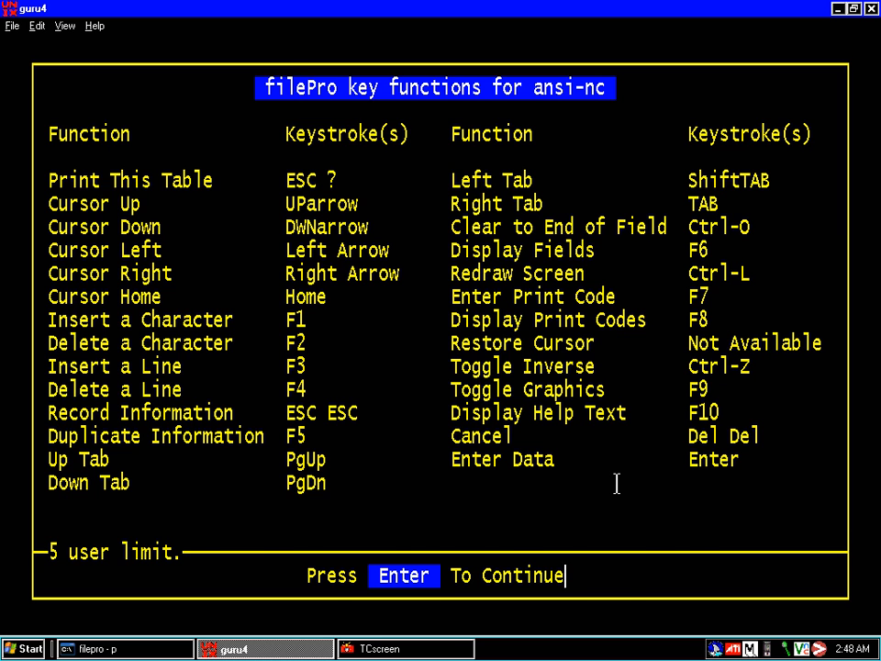
key(Return)
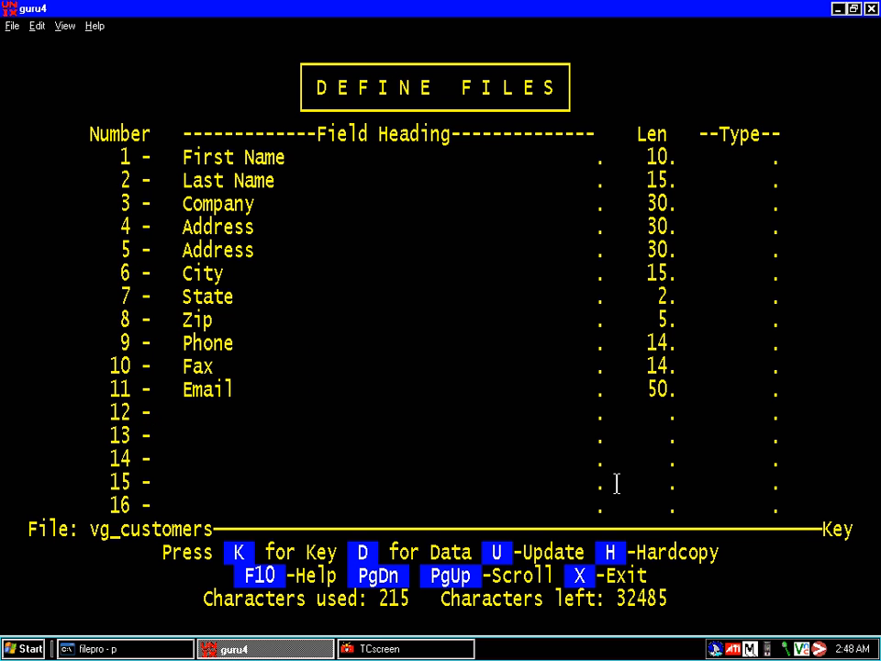
key(F10)
key(Return)
Start updating the fields, move to the second Address field, and check the key functions help from there
key(u)
key(Down)
key(Down)
key(Down)
key(Down)
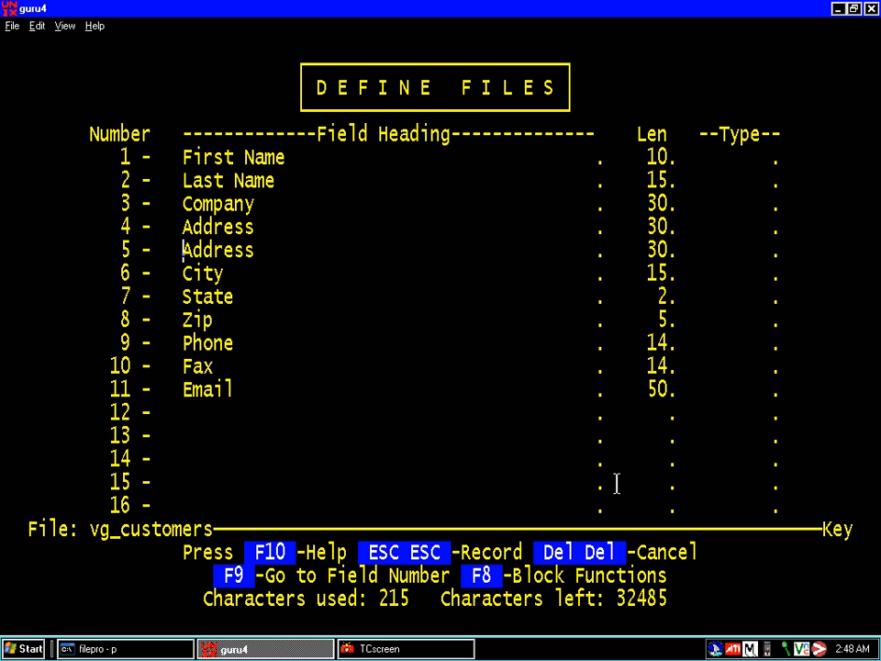
key(F10)
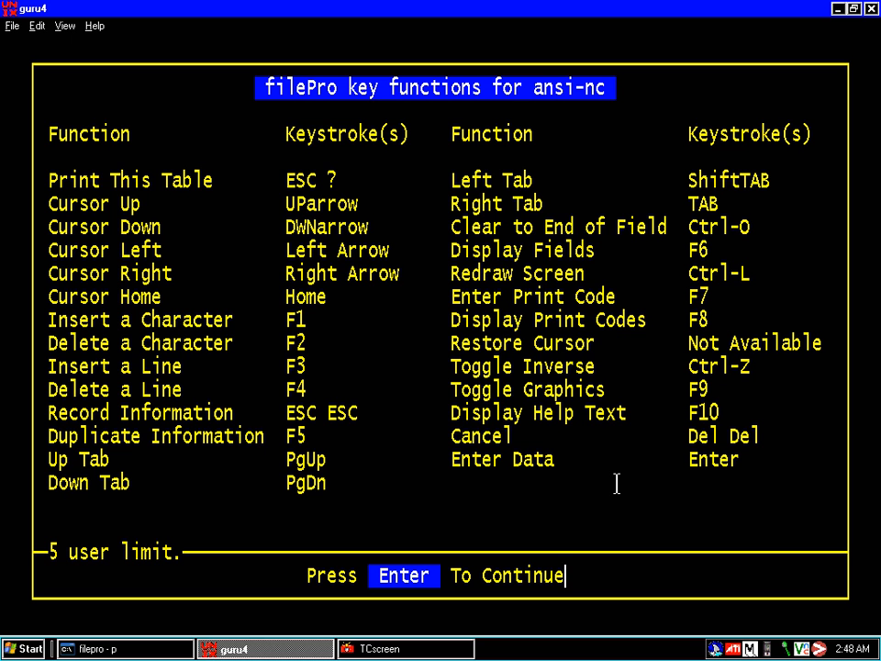
key(Return)
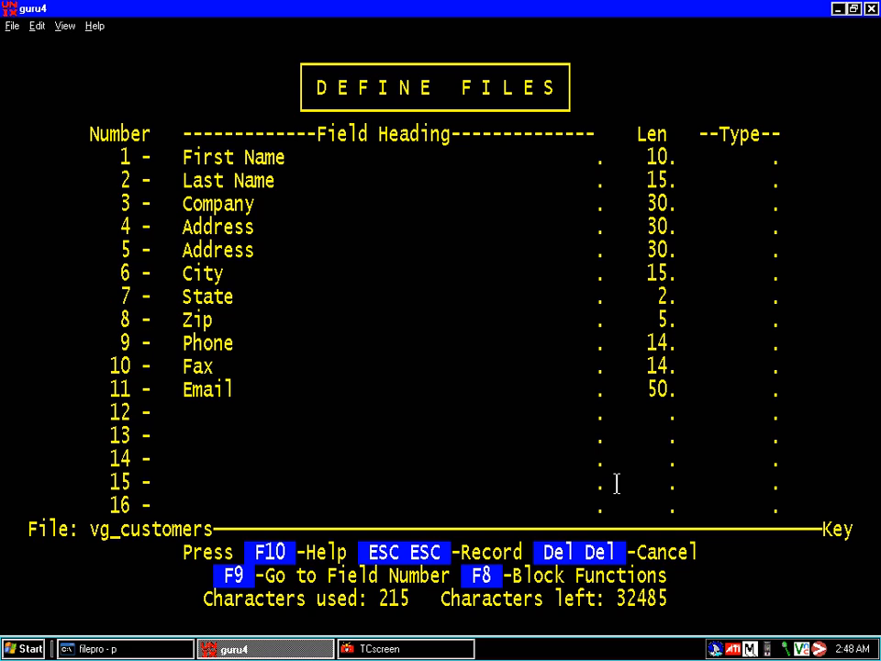
Compare with the key functions help in the filepro - p window, and return to guru4
key(alt+Tab)
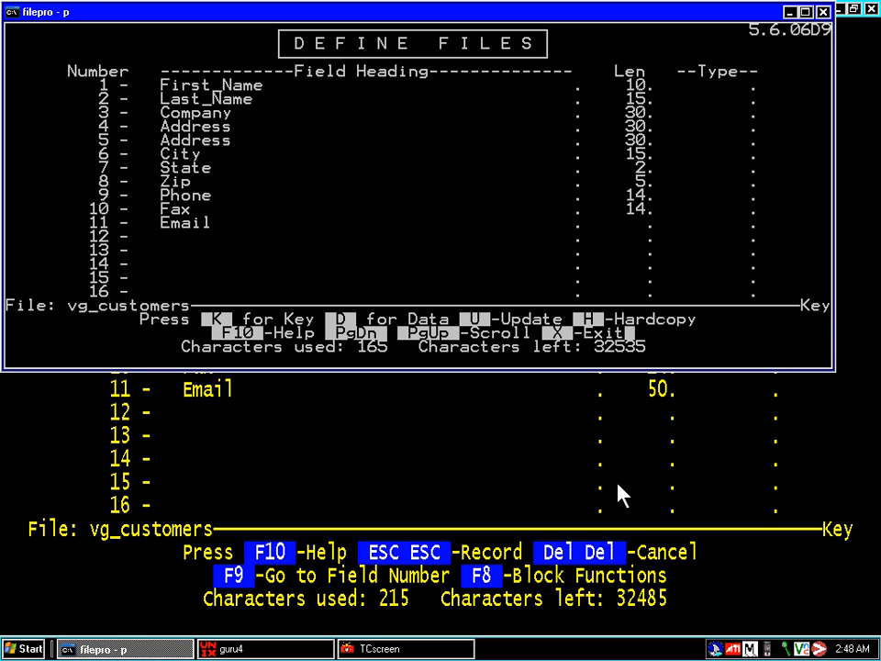
key(F10)
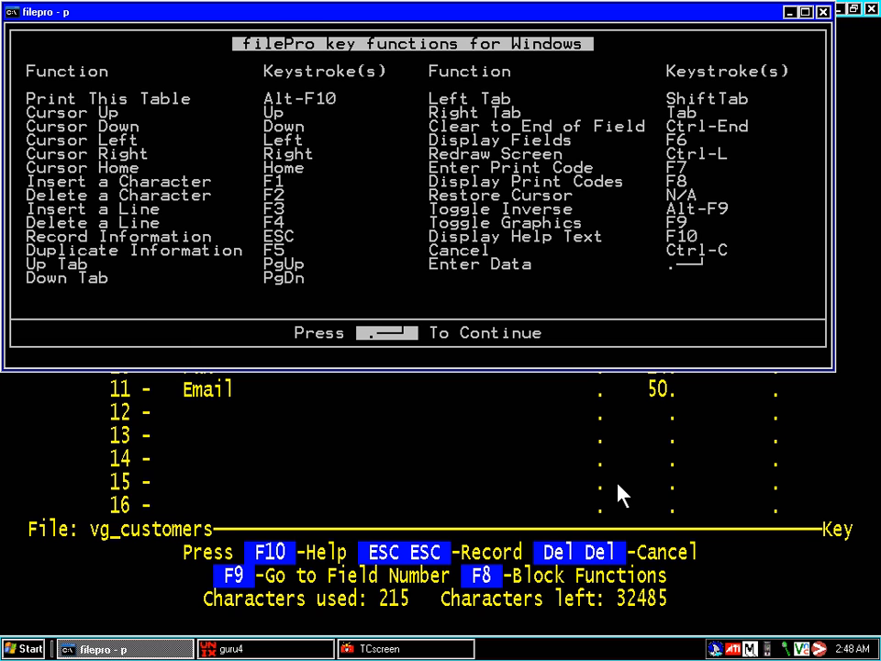
key(Return)
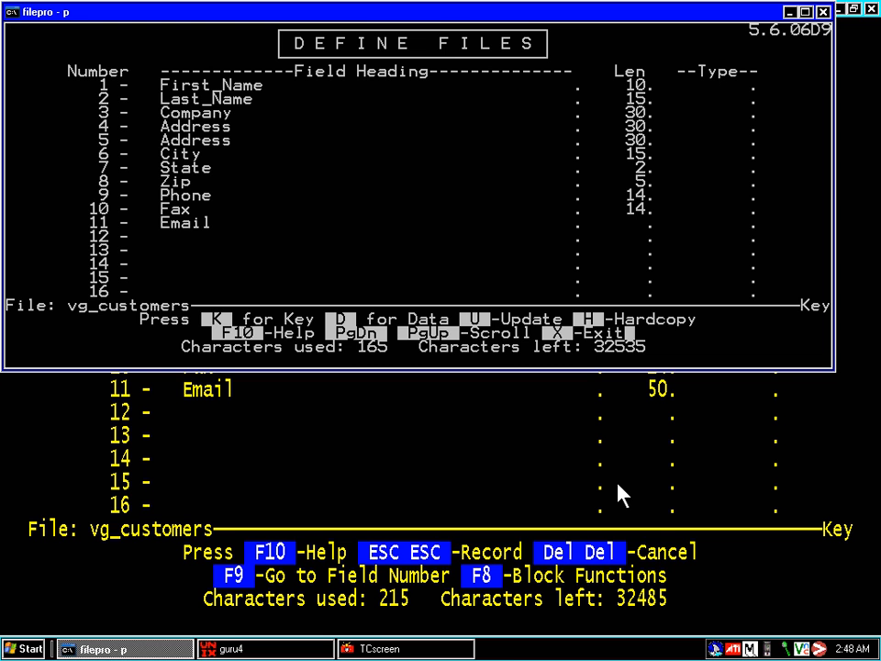
click(617, 484)
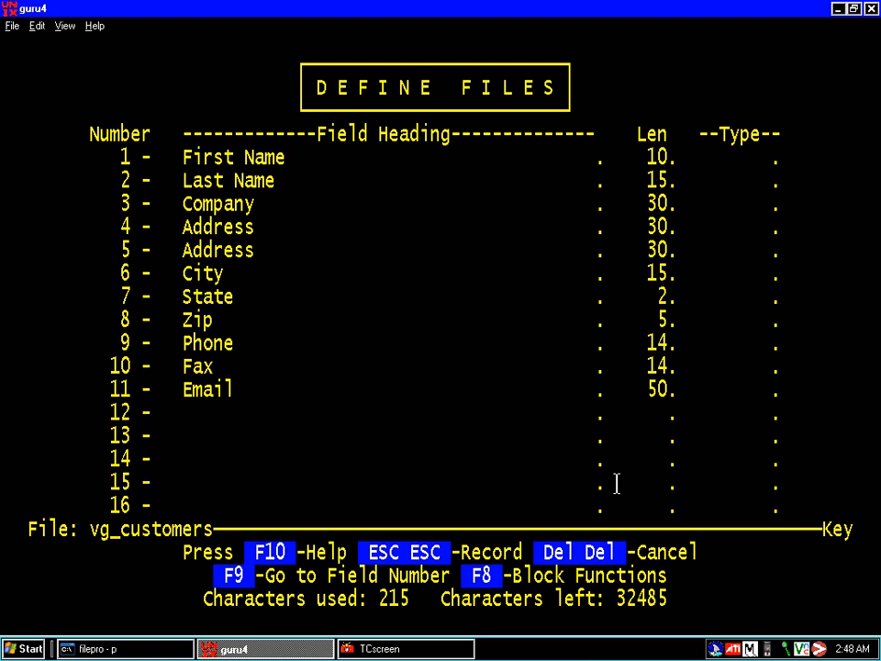
Record the vg_customers field definitions and exit to the main menu, cancelling the creation of default formats
key(Escape)
key(Escape)
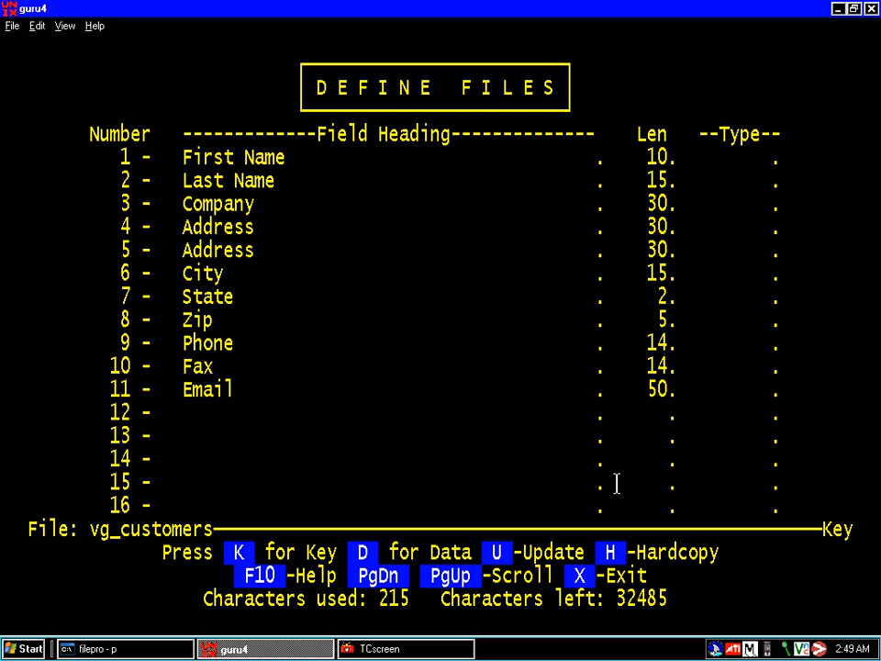
key(x)
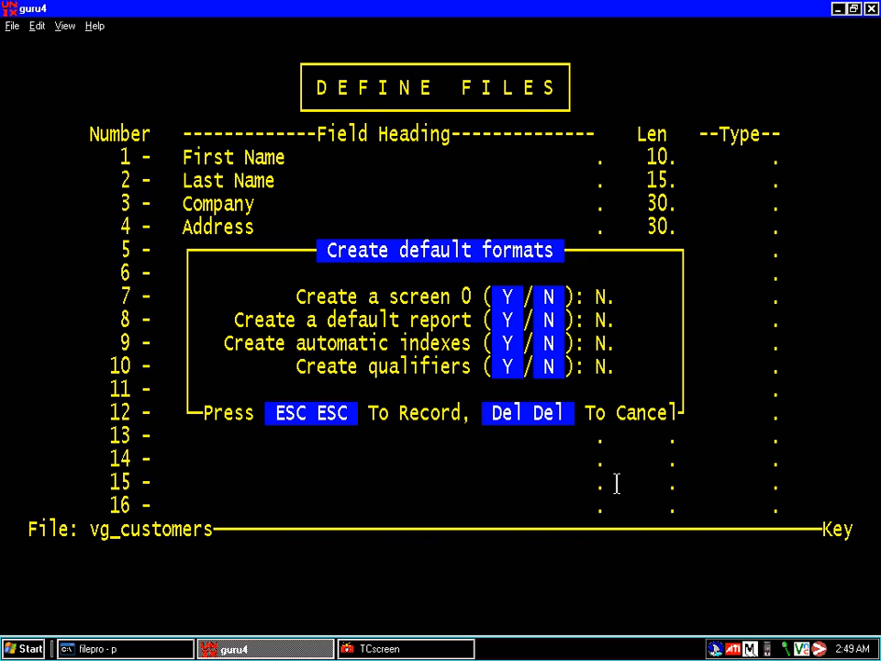
key(Delete)
key(Delete)
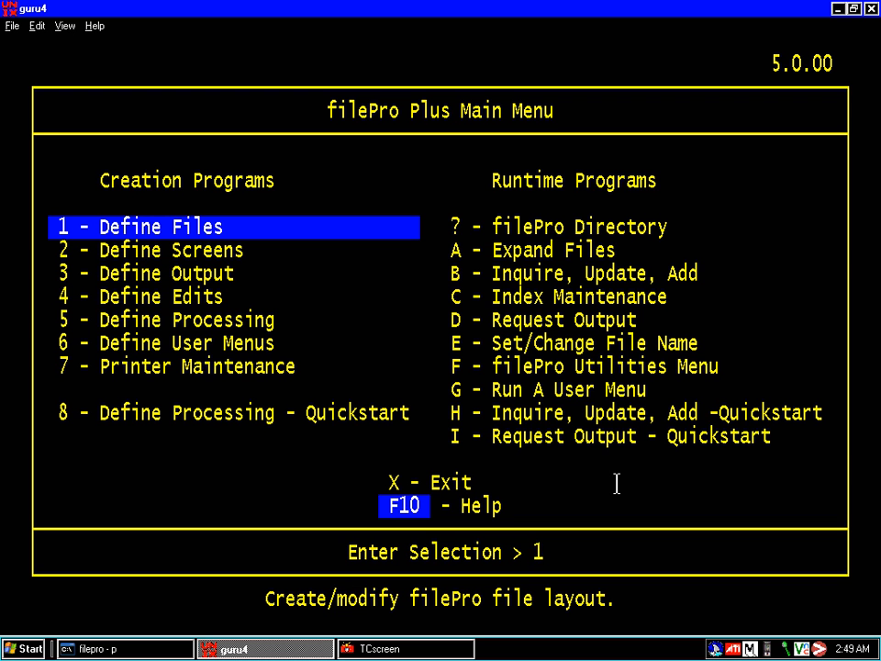
Look up vg_customers in the Define Files list by its initial letter v, and return to the main menu without opening it
key(Return)
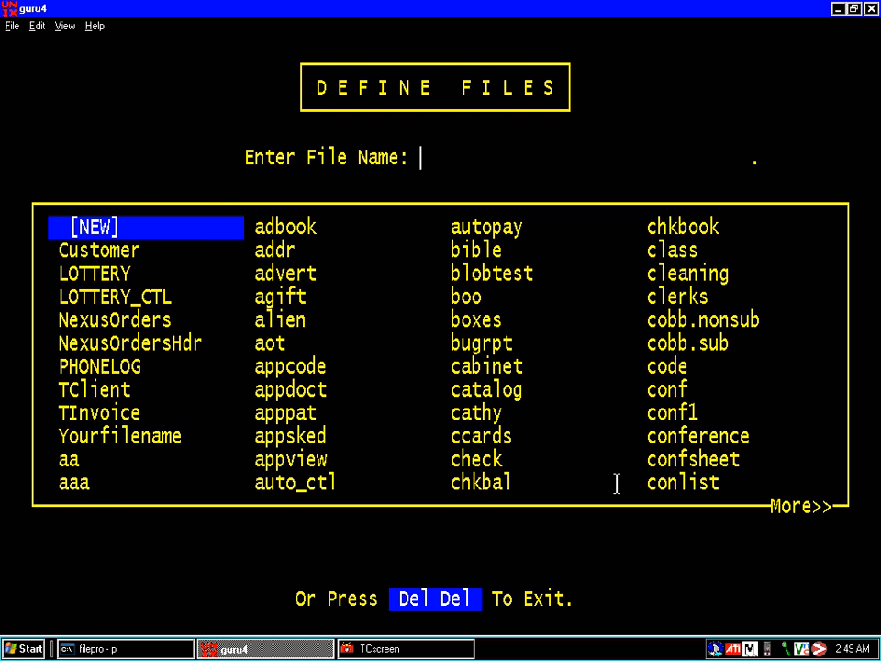
text(v)
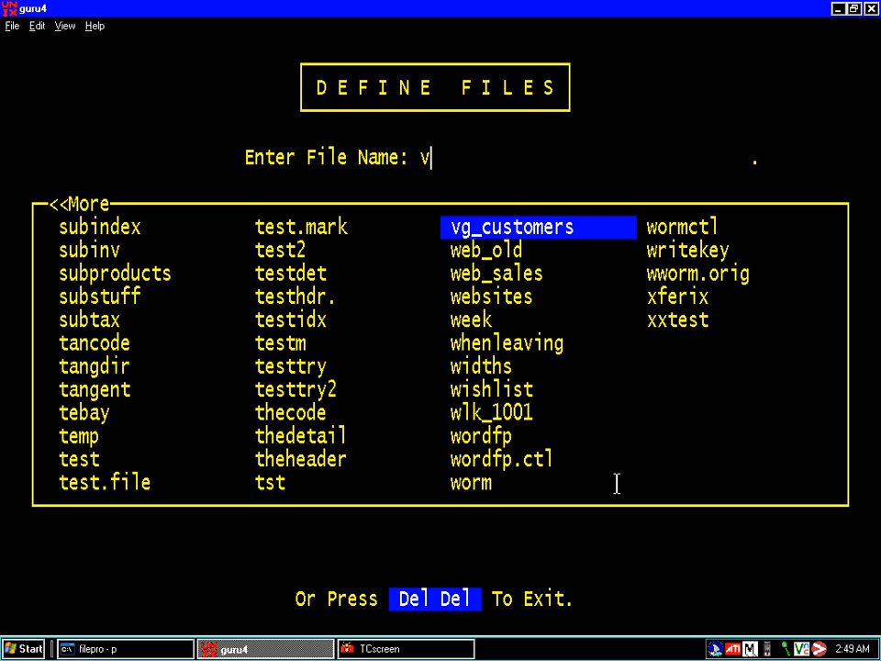
key(Delete)
key(Delete)
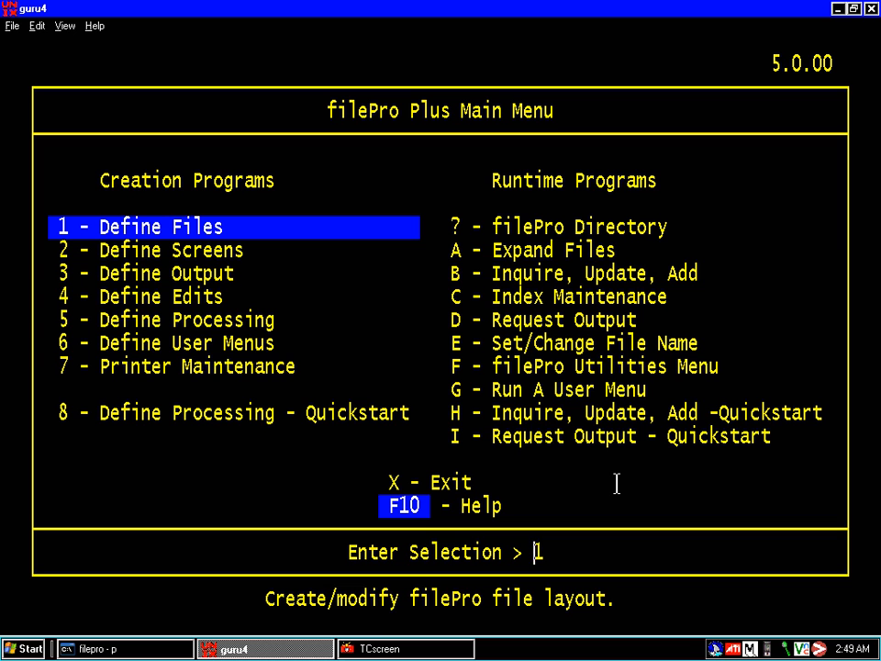